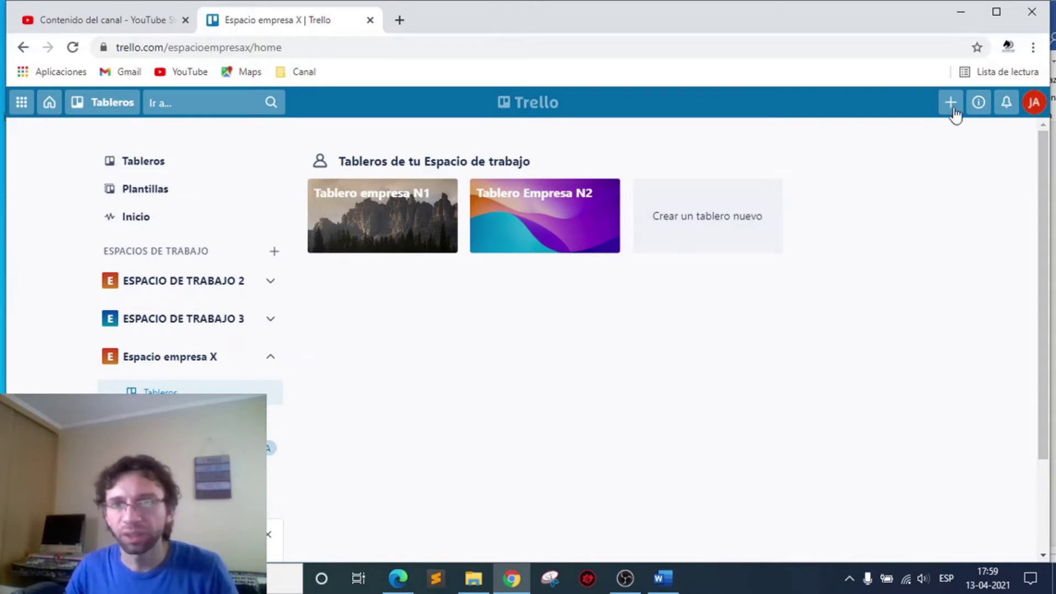
# Step: Start creating a new workspace and name it "ESPACIO DE TRABAJO EJEMPLO"
pyautogui.click(951, 102)
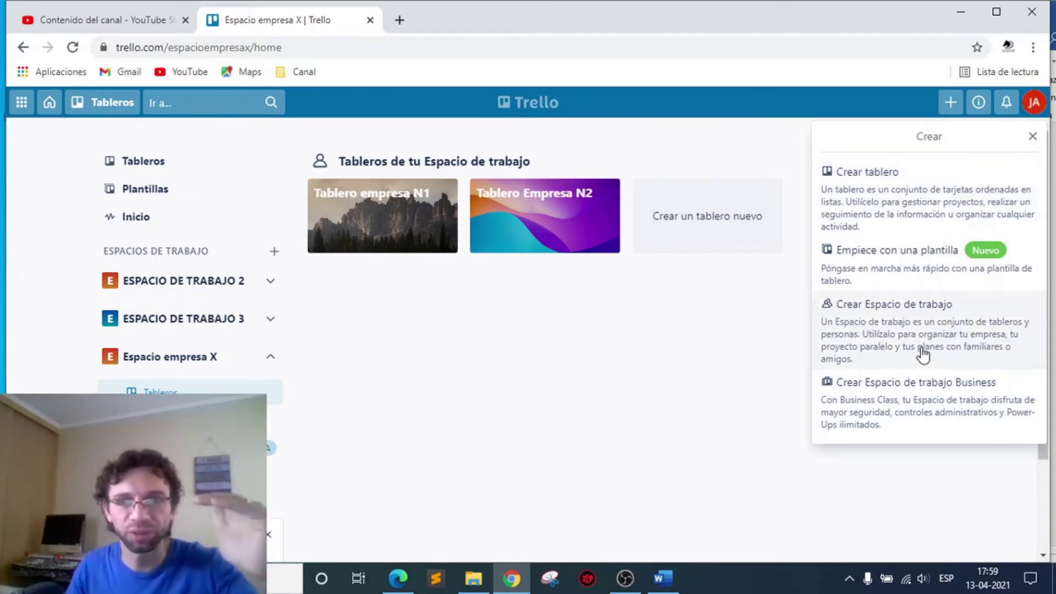
pyautogui.click(750, 351)
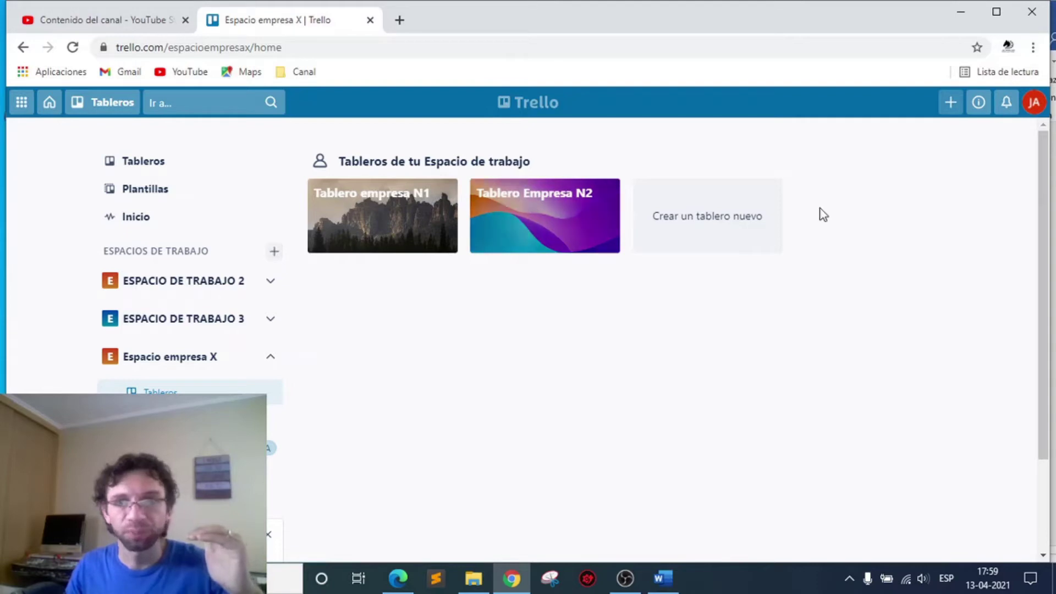
pyautogui.click(274, 254)
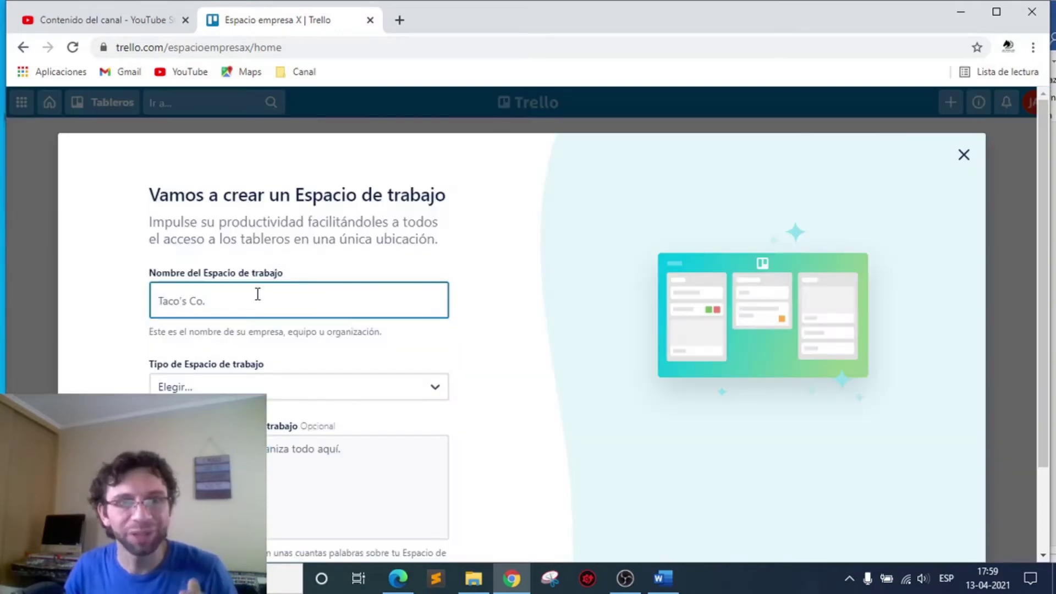
pyautogui.write('ES')
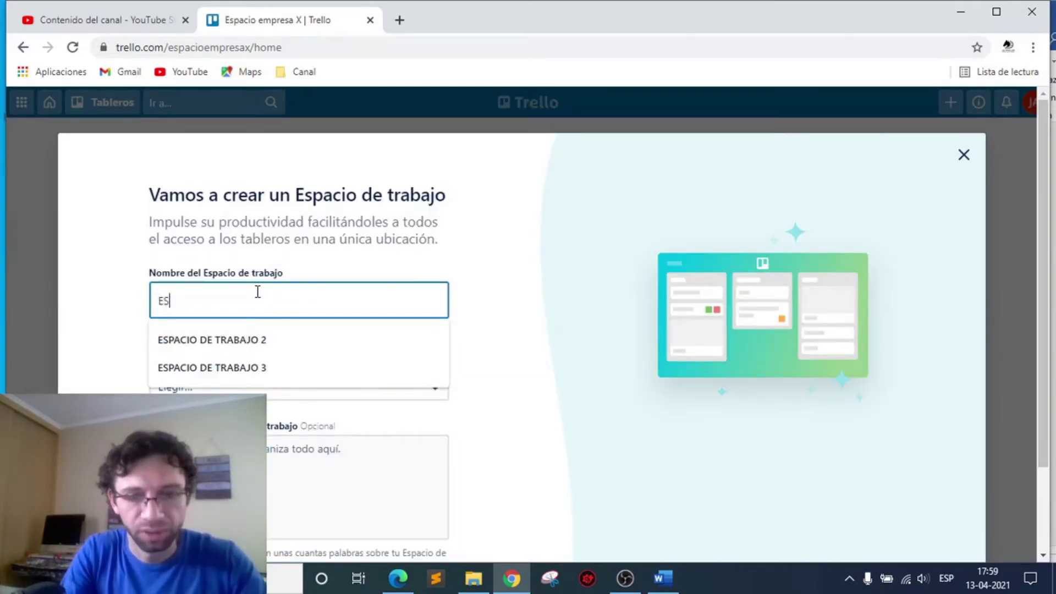
pyautogui.write('PACIO ')
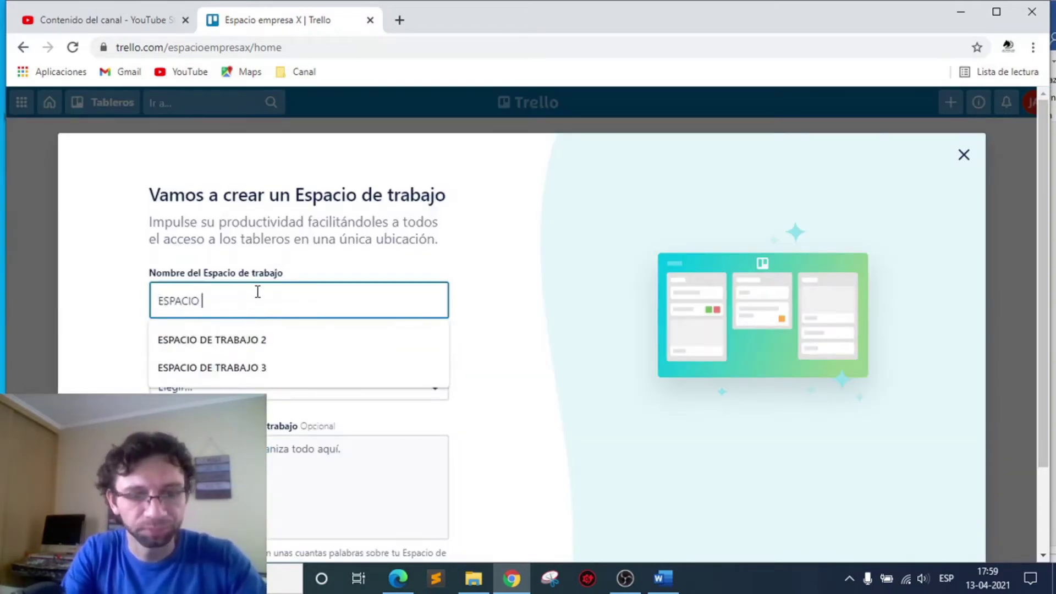
pyautogui.write('DE TRABAJ')
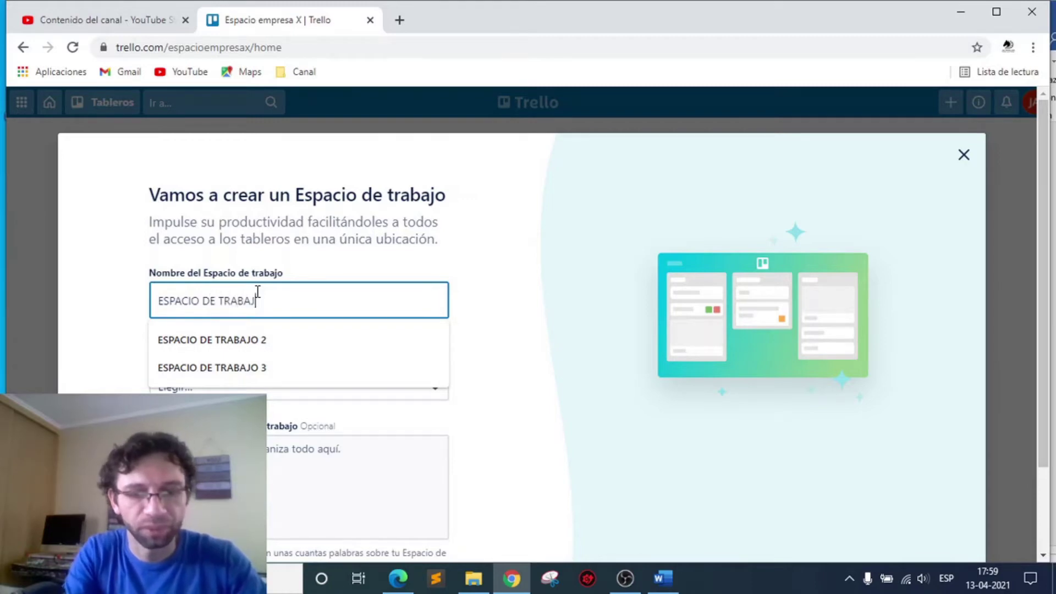
pyautogui.write('O EJEMPLO')
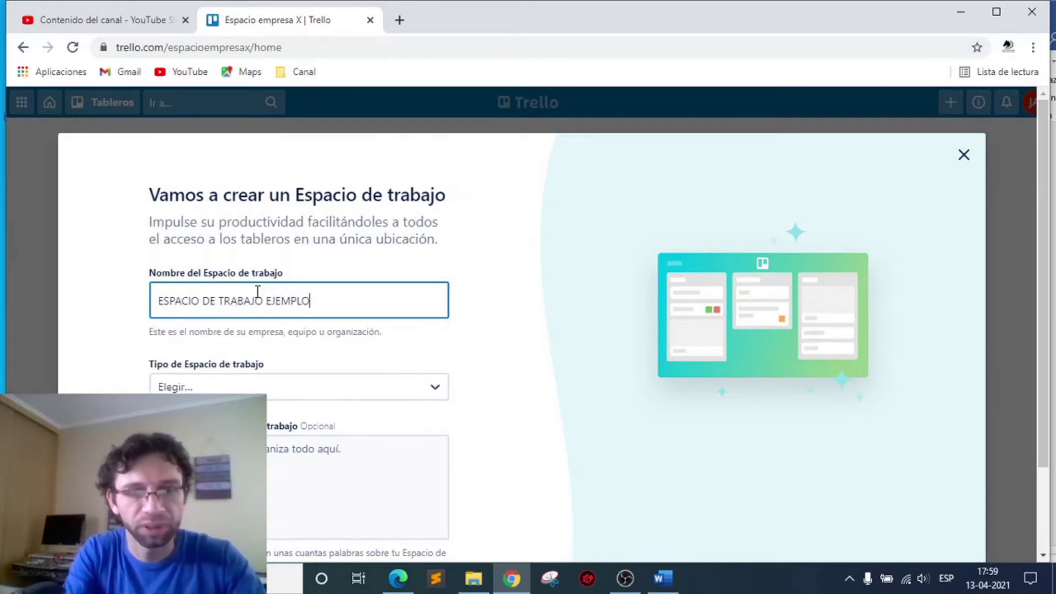
# Step: Set the workspace type to Educación and finish creating the workspace, postponing the team invitations
pyautogui.click(273, 393)
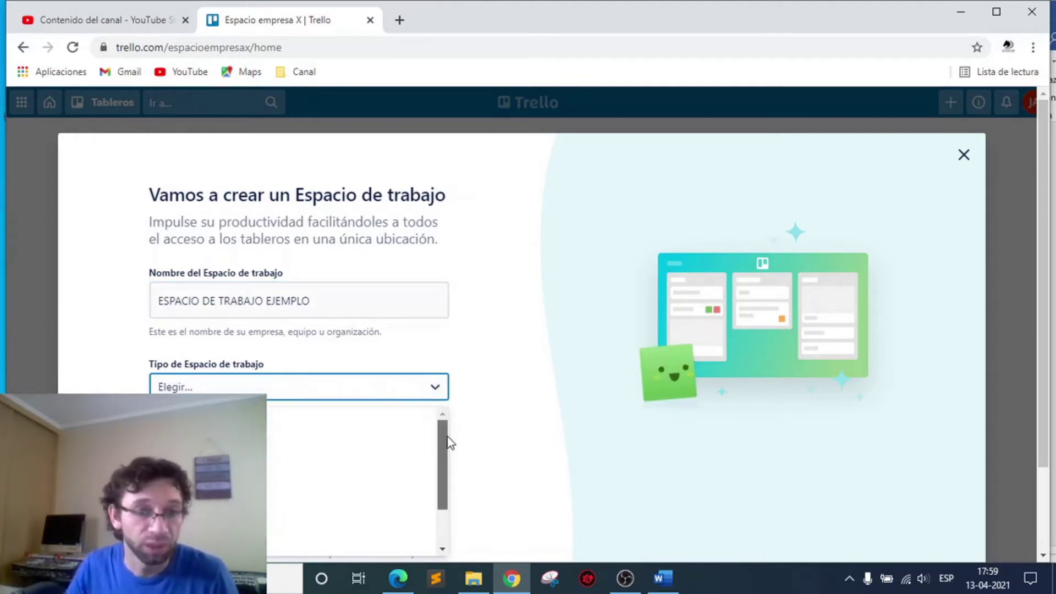
pyautogui.moveTo(448, 437); pyautogui.dragTo(448, 489)
pyautogui.click(297, 495)
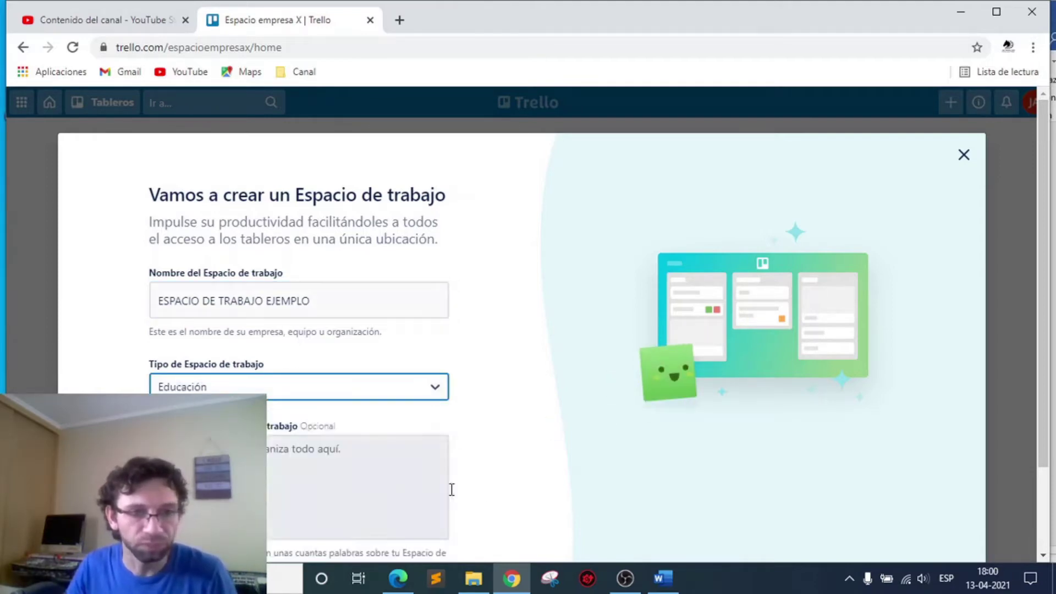
pyautogui.scroll(-2, 474, 450)
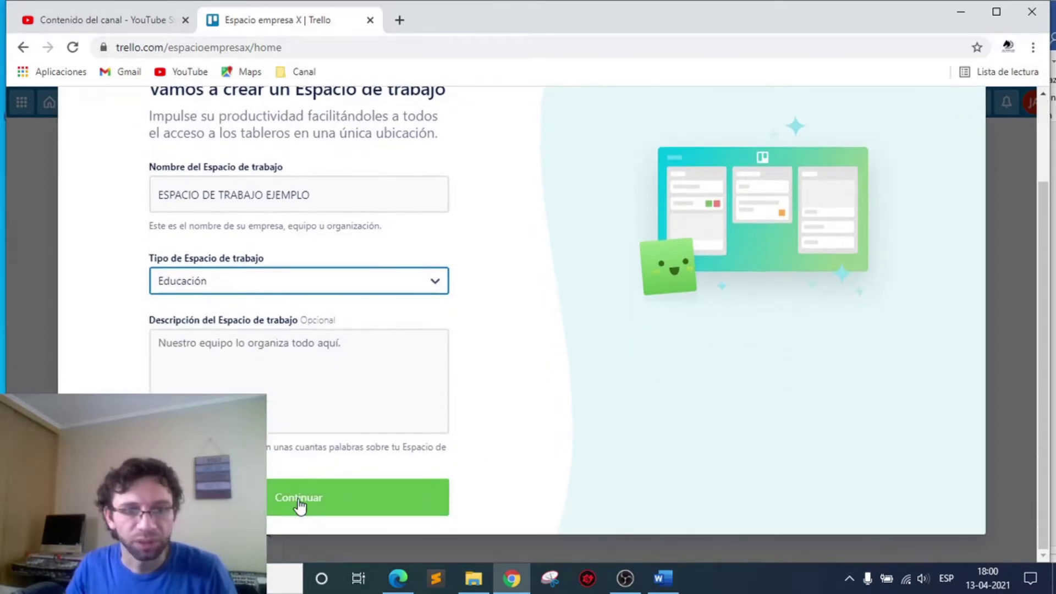
pyautogui.click(299, 505)
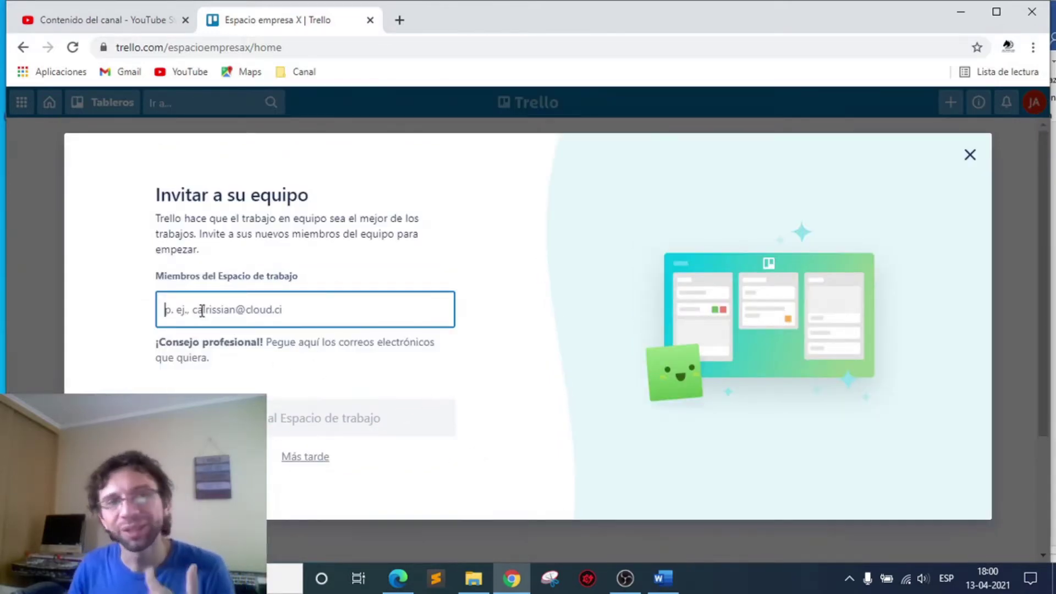
pyautogui.click(306, 462)
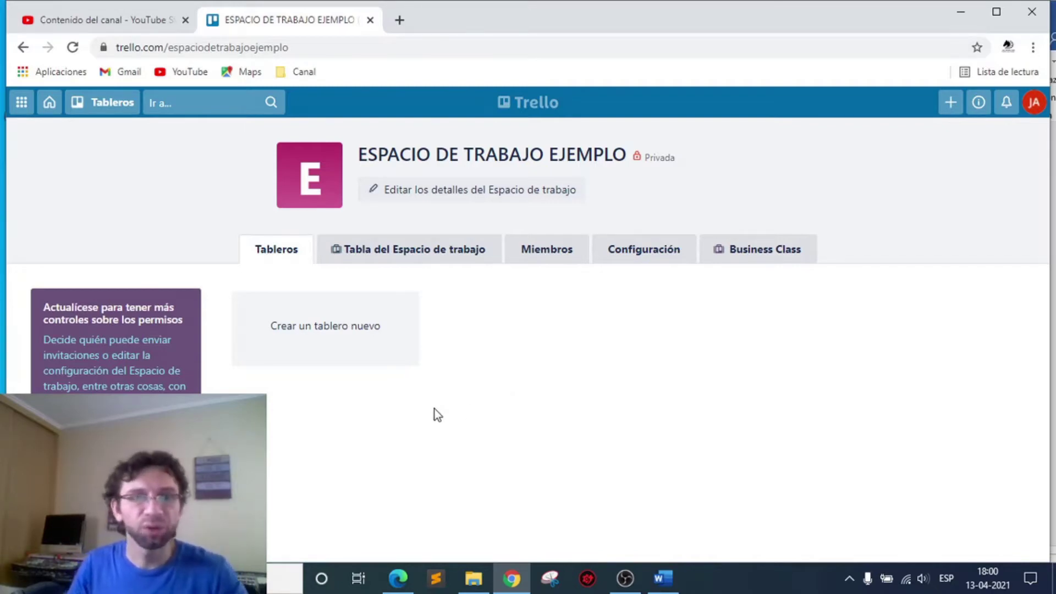
# Step: Create a board titled "Tablero ejemplo 1" in the new workspace, using the dark photo background with the orange tree
pyautogui.click(348, 336)
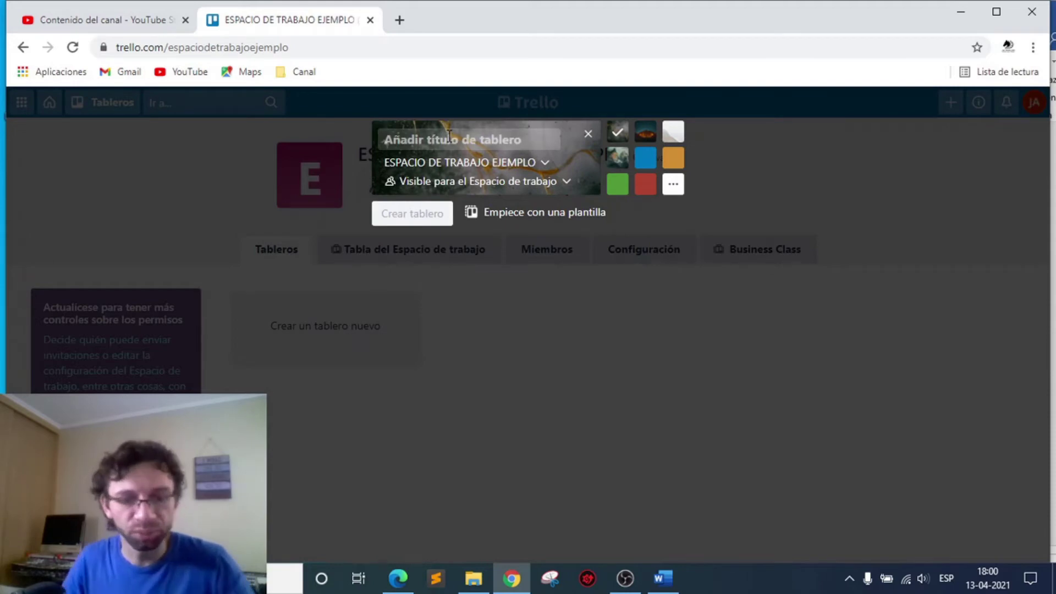
pyautogui.write('T')
pyautogui.press('BackSpace')
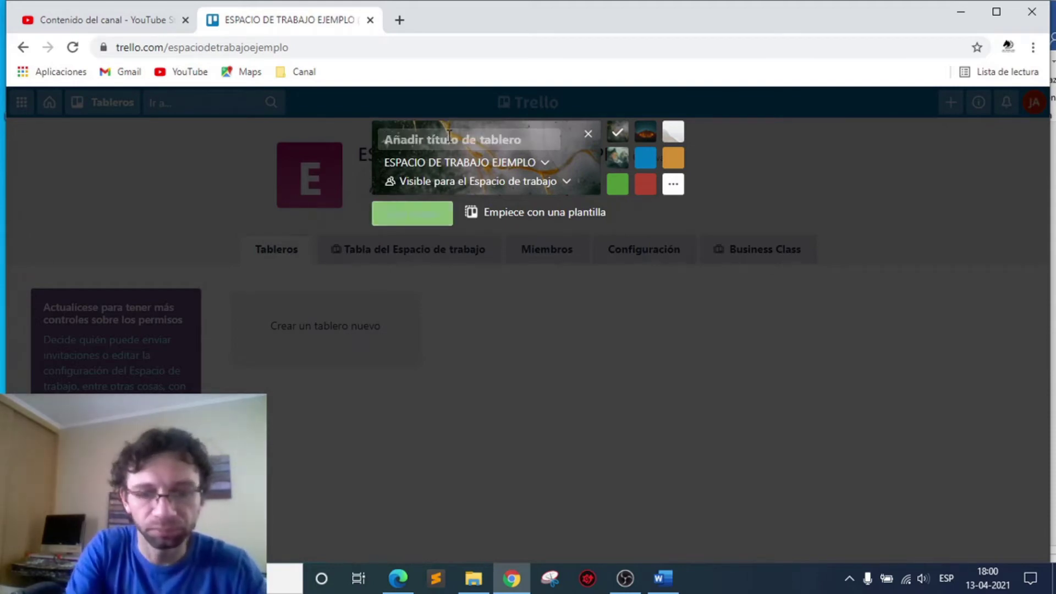
pyautogui.write('Table')
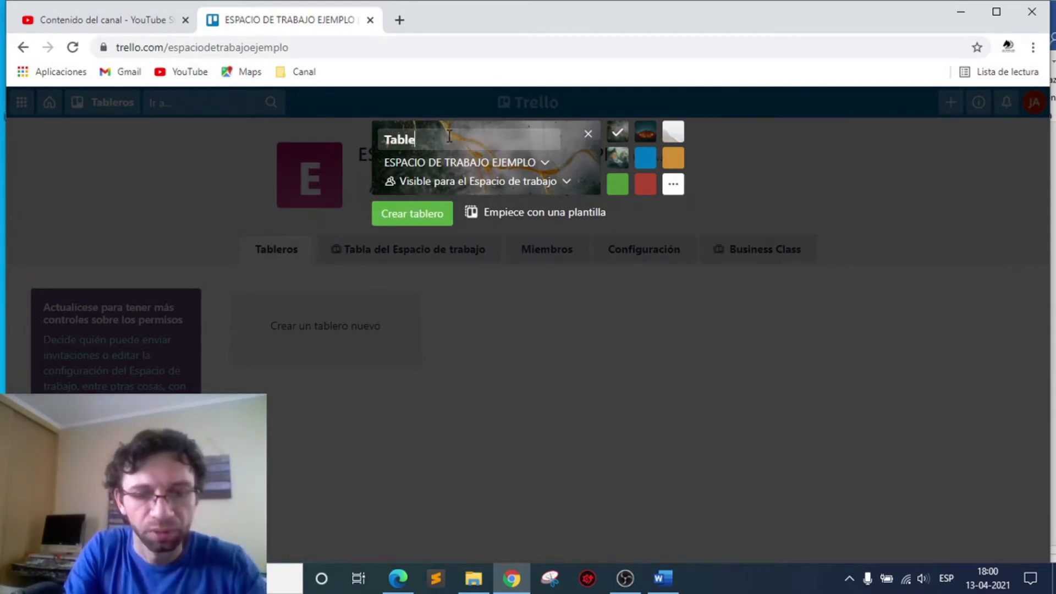
pyautogui.write('ro ejemplo 1')
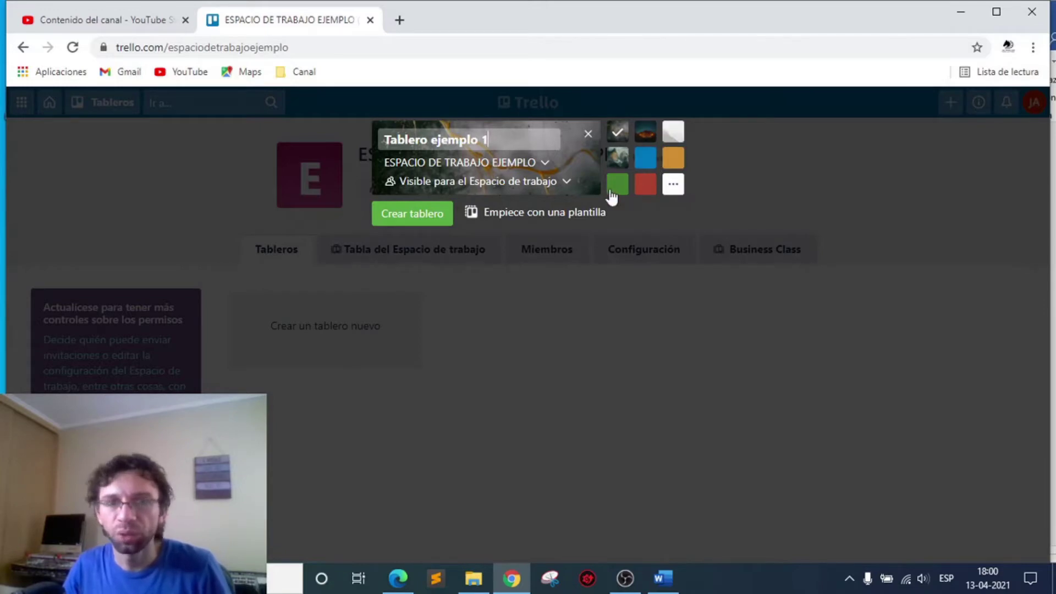
pyautogui.click(642, 142)
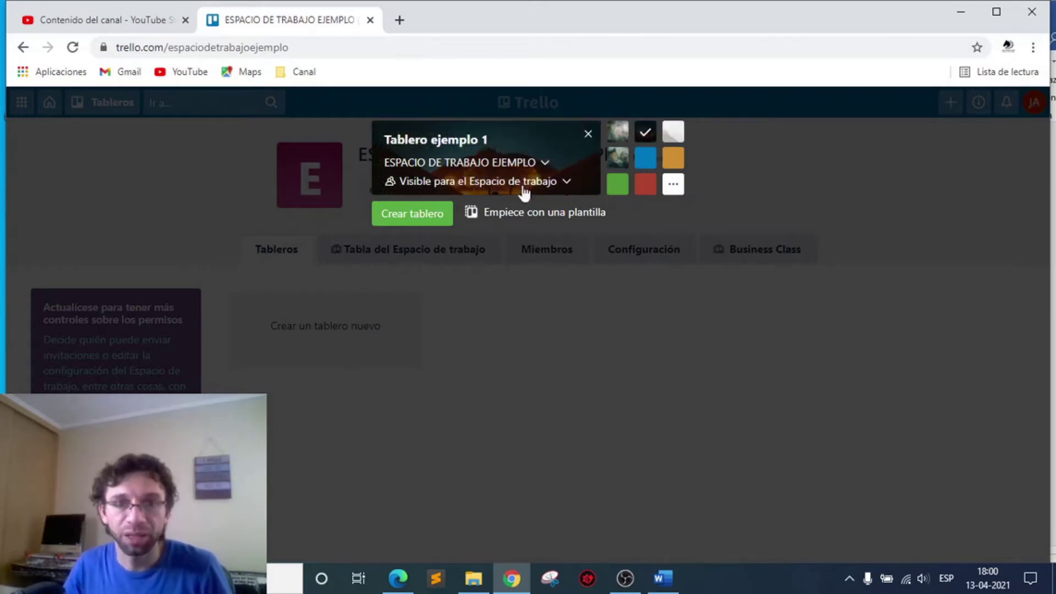
pyautogui.click(407, 218)
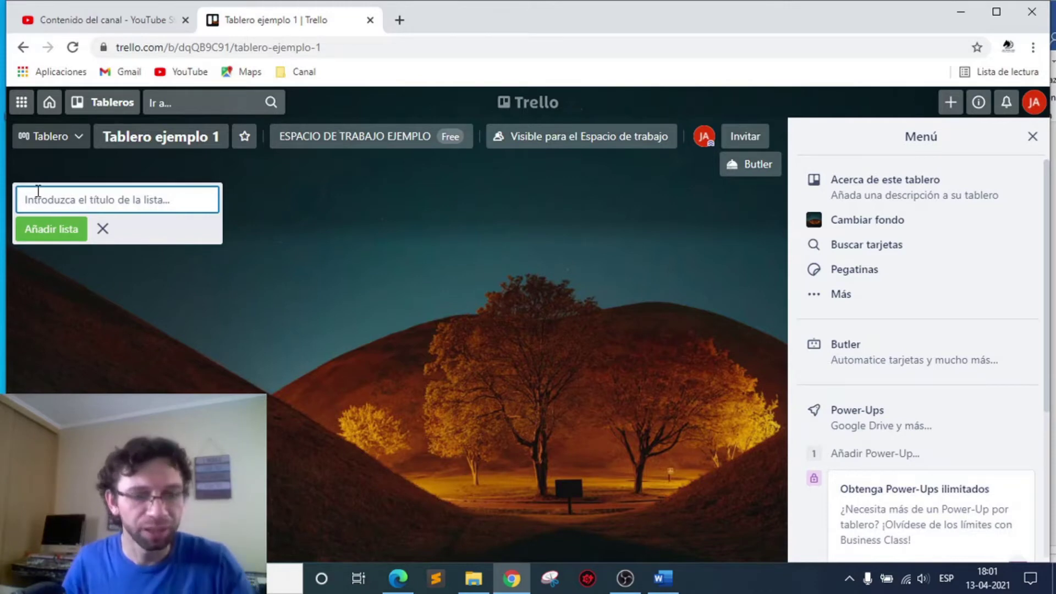
# Step: Add the lists "Por Hacer", "En Progreso" and "Terminado" to the board and close the board menu
pyautogui.write('Po')
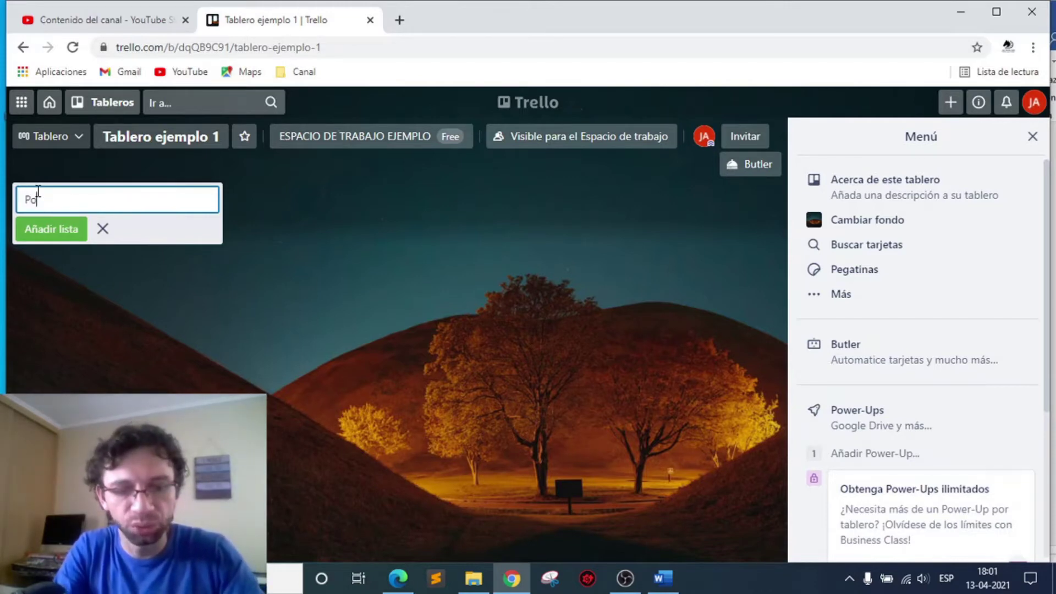
pyautogui.write('r Hacer')
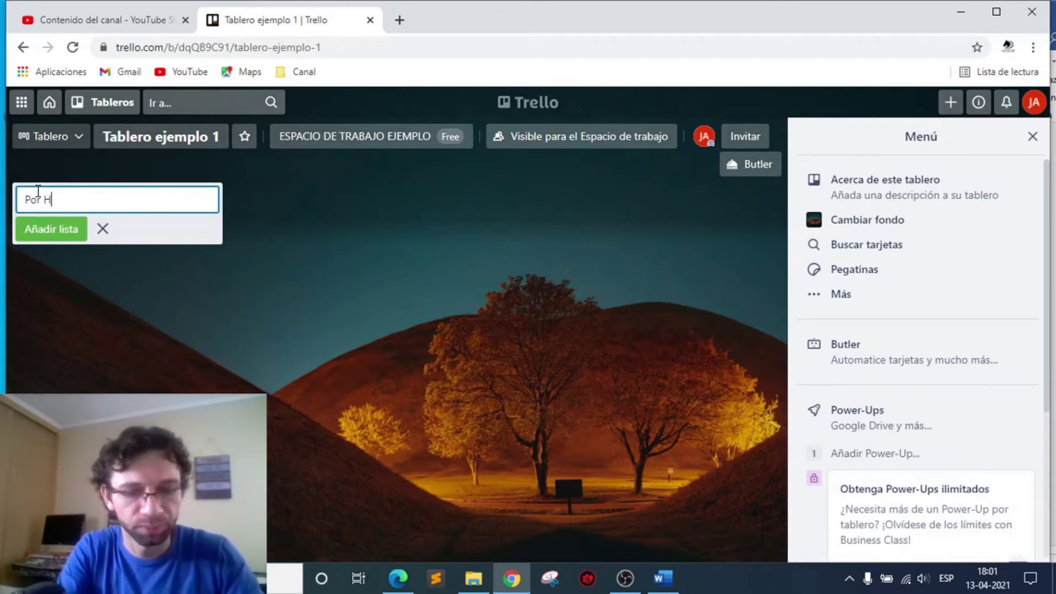
pyautogui.click(50, 233)
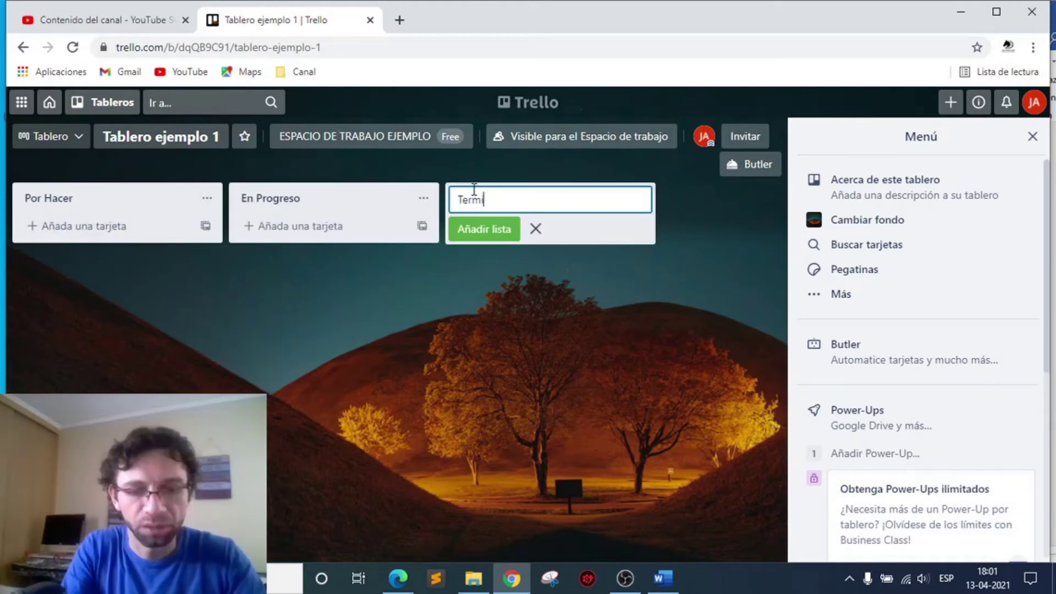
pyautogui.write('nado')
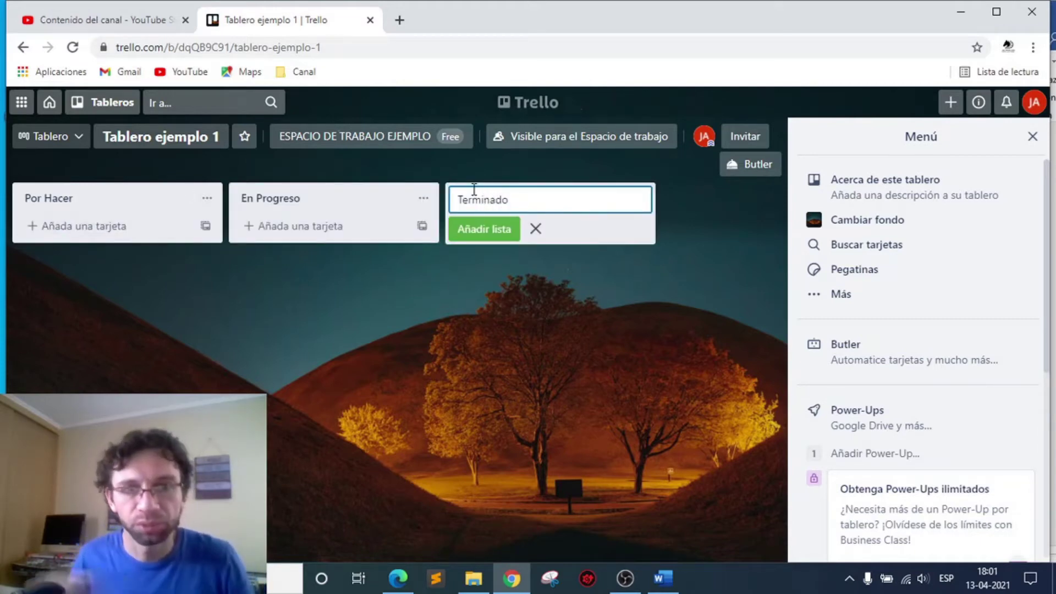
pyautogui.click(484, 229)
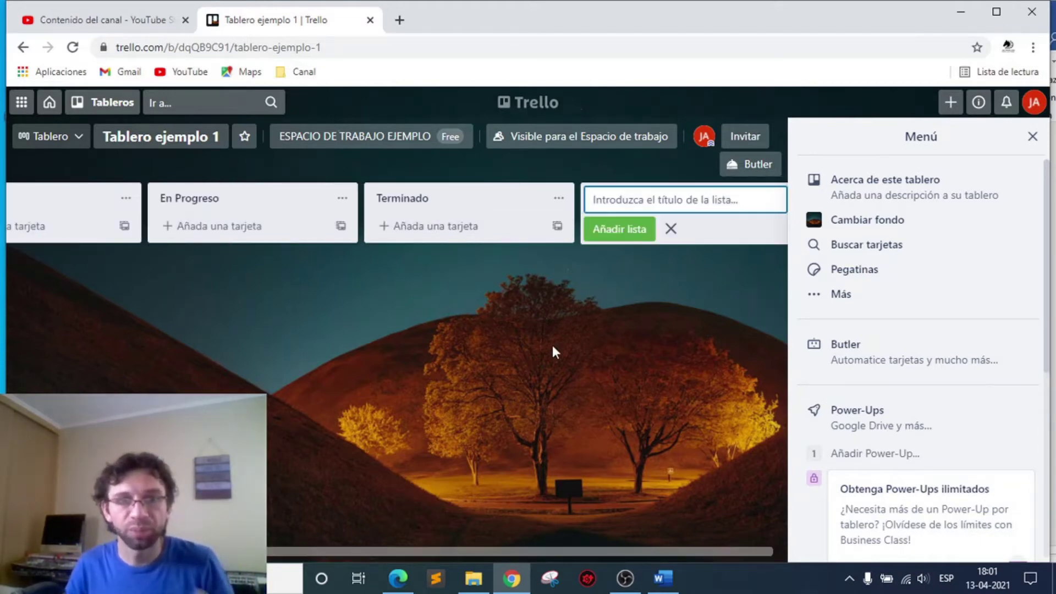
pyautogui.click(1033, 137)
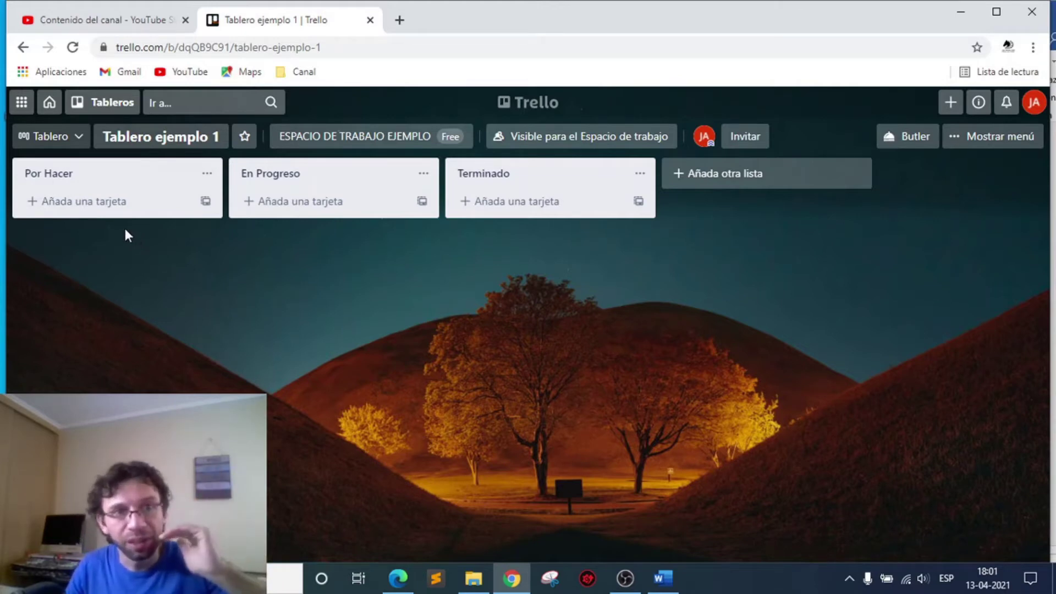
# Step: Add a card "Crear video trello" to the Por Hacer list and move it to En Progreso
pyautogui.click(97, 207)
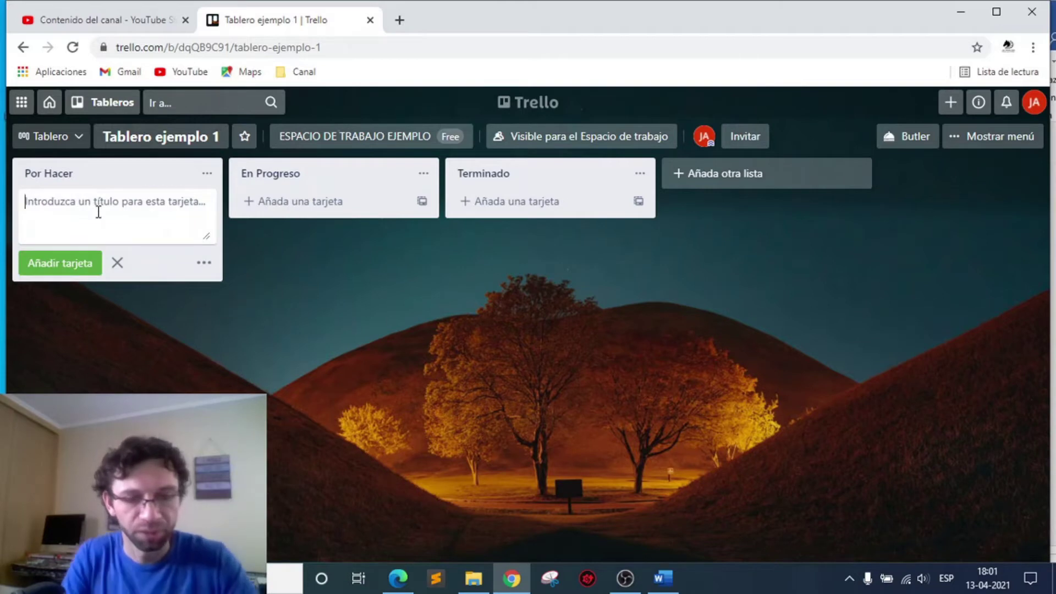
pyautogui.write('Crear v')
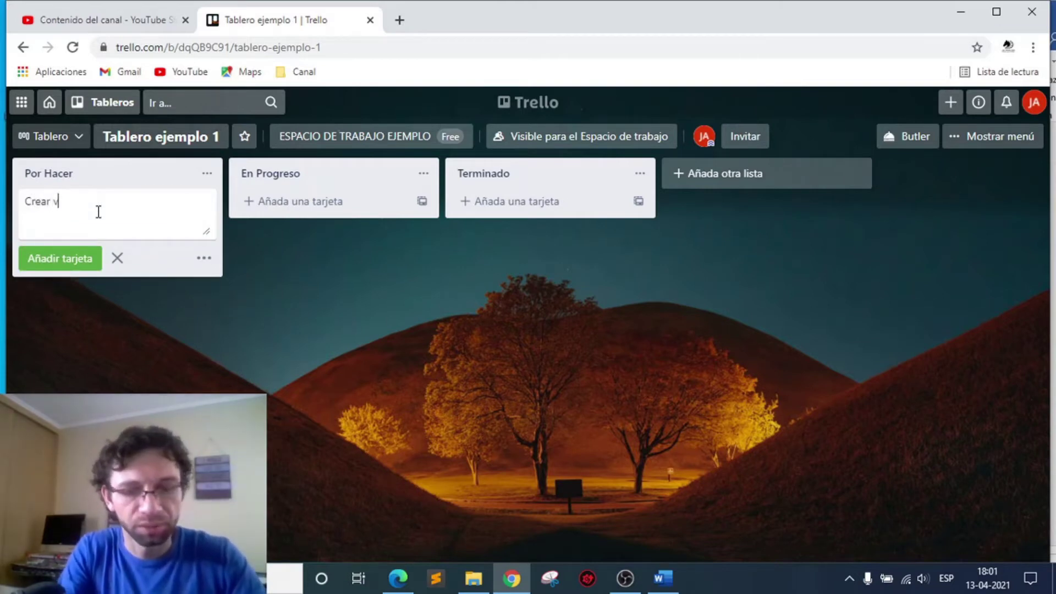
pyautogui.write('ideo trello')
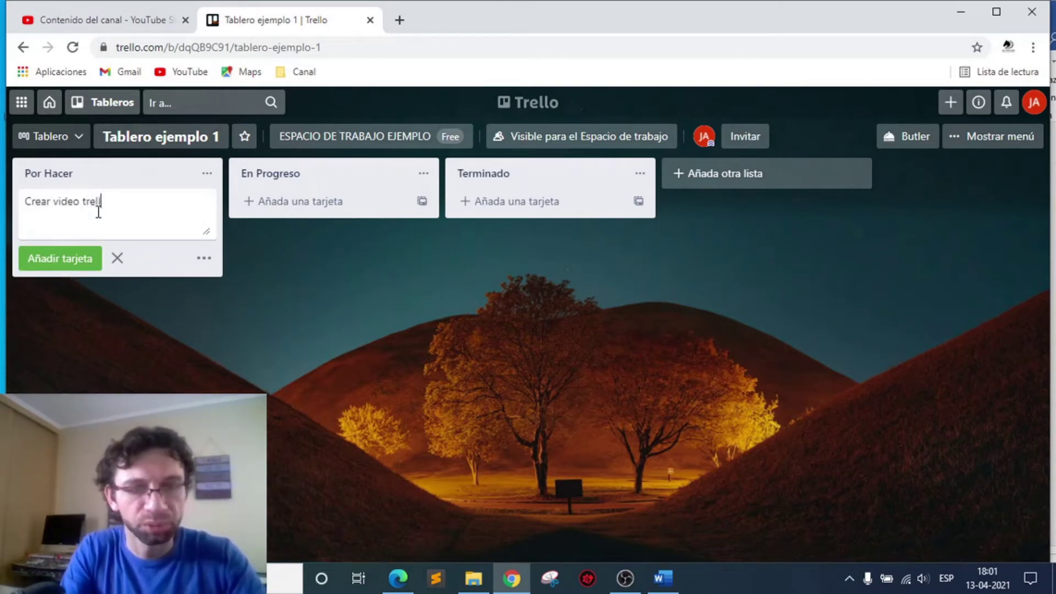
pyautogui.click(58, 263)
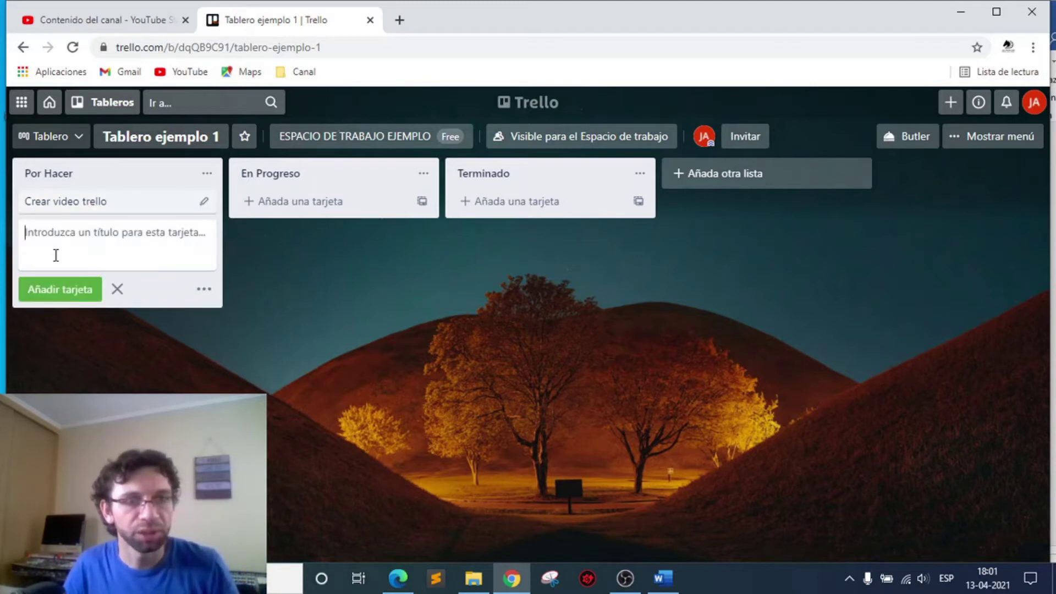
pyautogui.moveTo(72, 209); pyautogui.dragTo(278, 217)
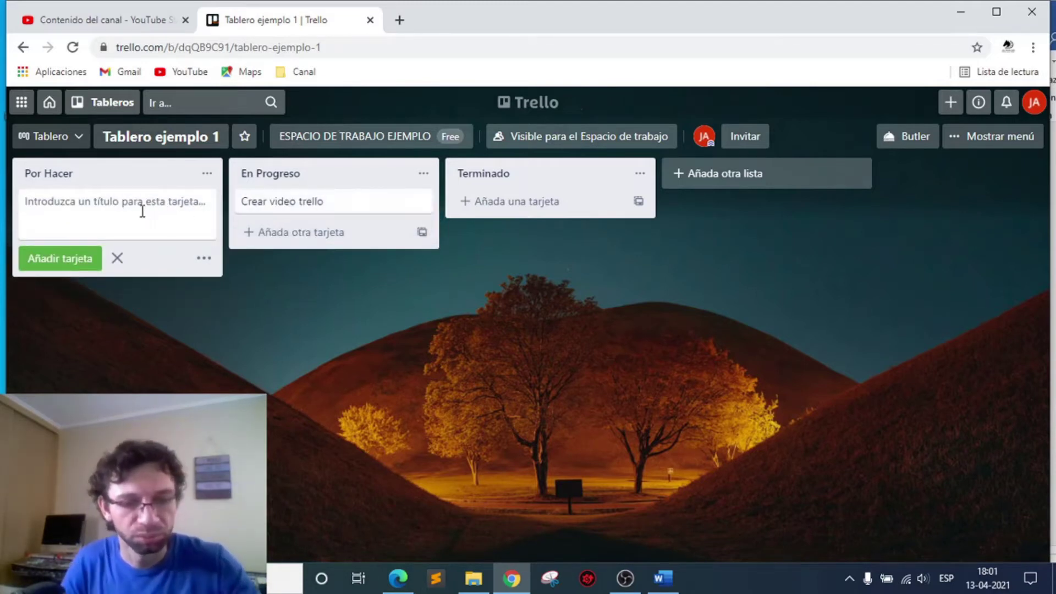
# Step: Add the cards "Crear video 2" and "Crear video 3" to Por Hacer, and move "Crear video 2" to Terminado
pyautogui.write('Crear video 2')
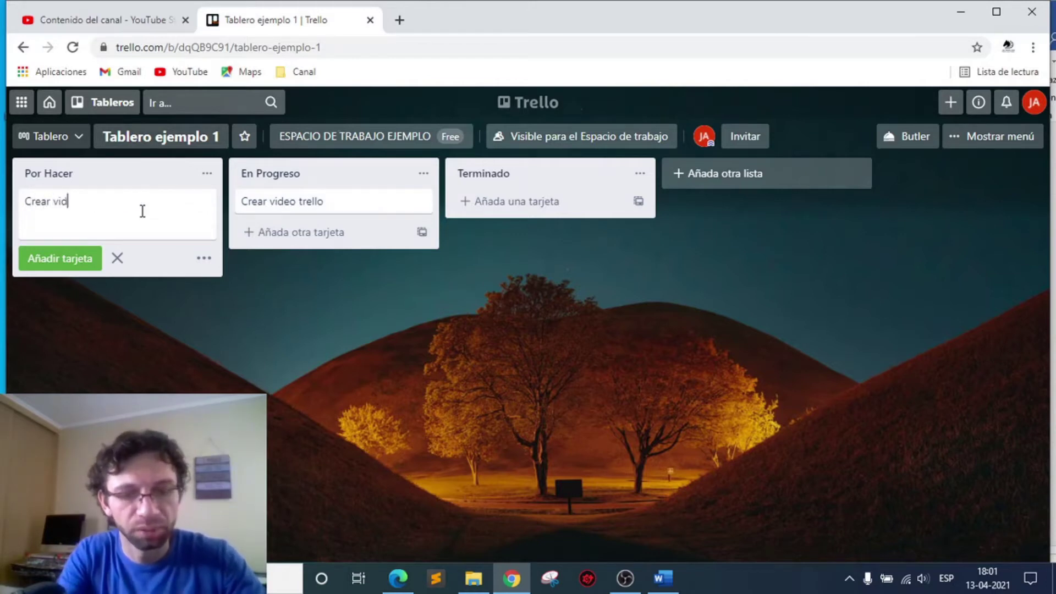
pyautogui.click(80, 263)
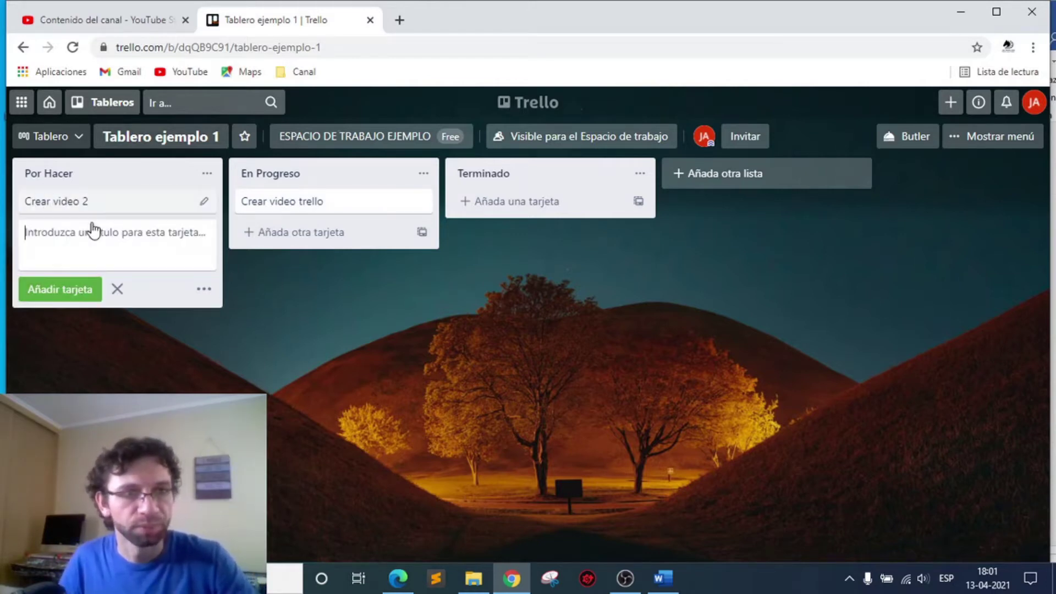
pyautogui.write('Crear ')
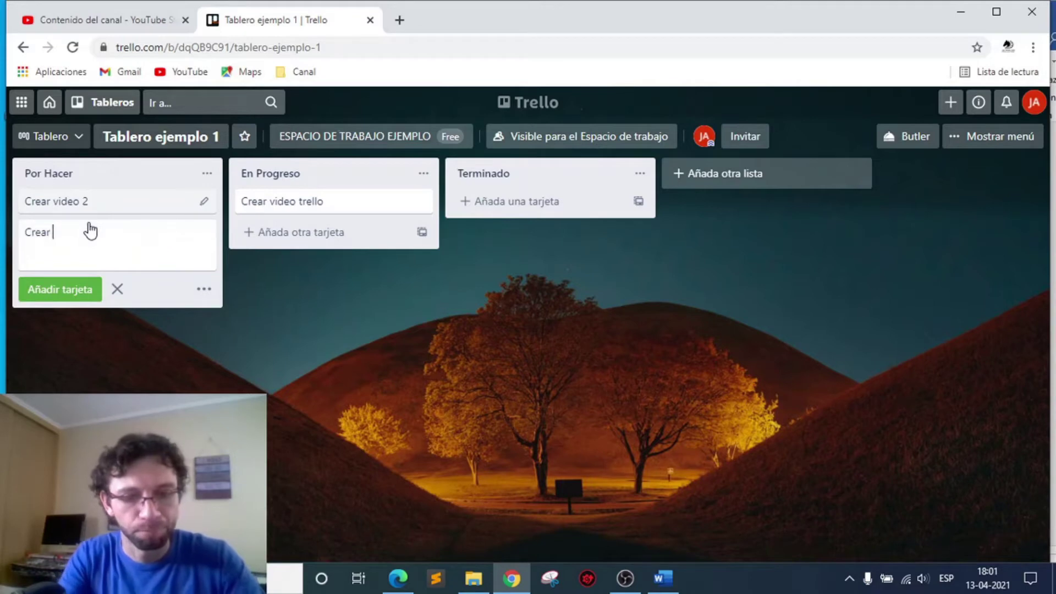
pyautogui.write('video 3')
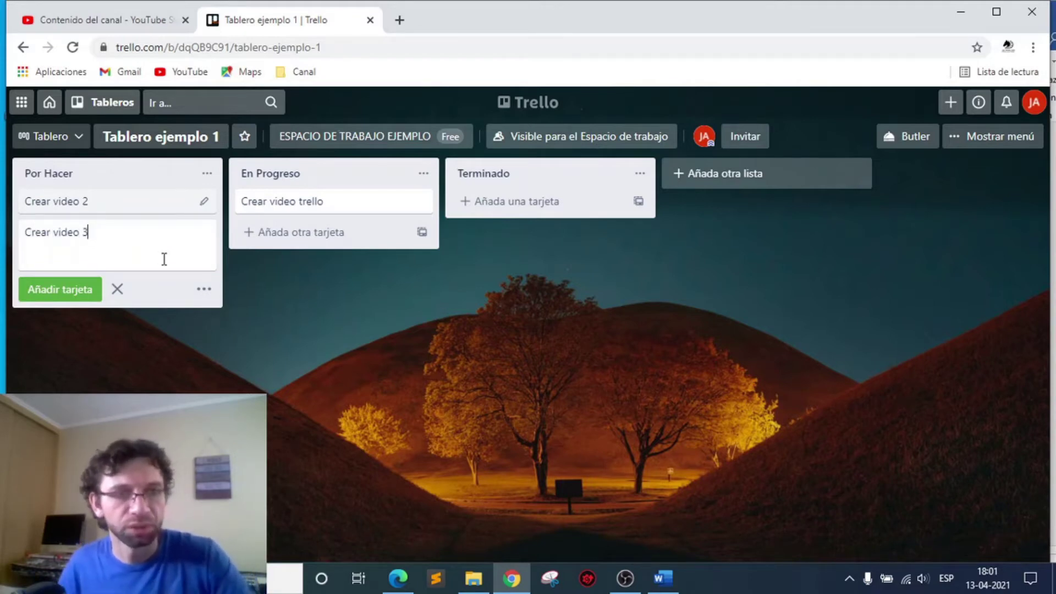
pyautogui.click(87, 283)
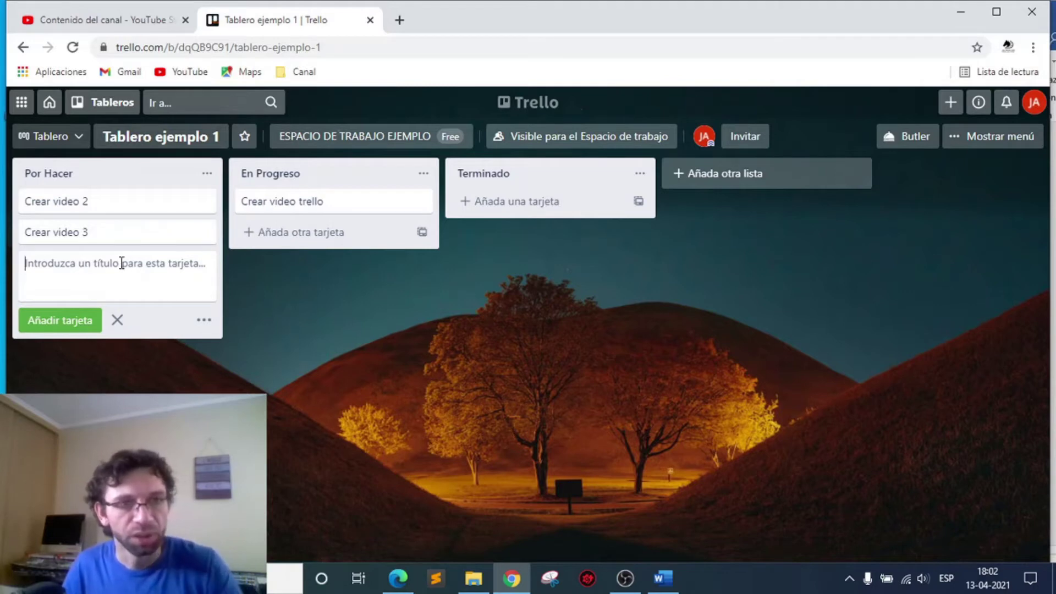
pyautogui.moveTo(75, 208); pyautogui.dragTo(518, 204)
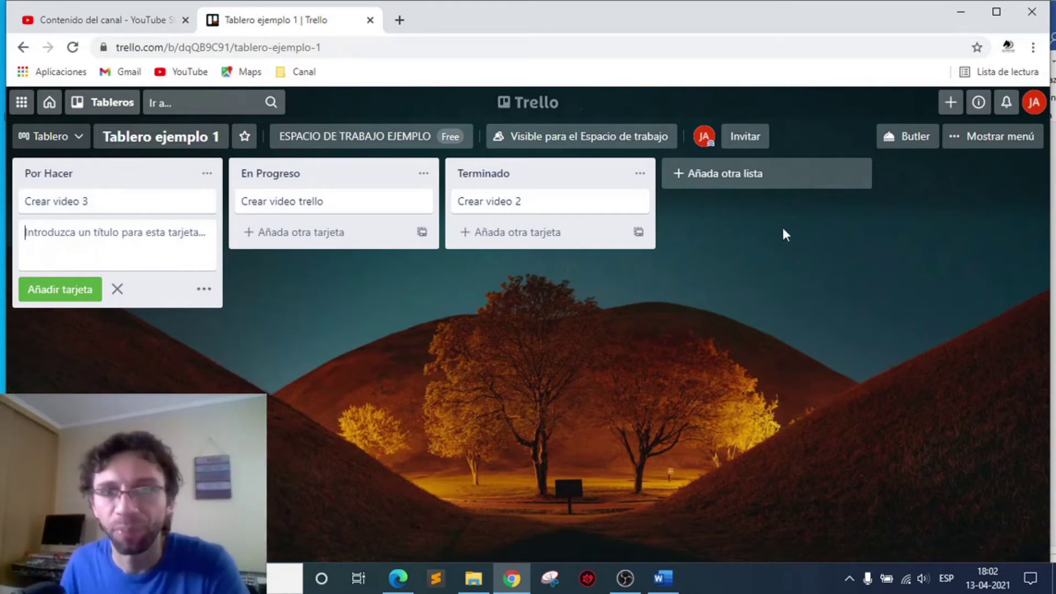
# Step: Open the "Crear video trello" card and compare its fields with the Trello components diagram in the Word document
pyautogui.click(286, 211)
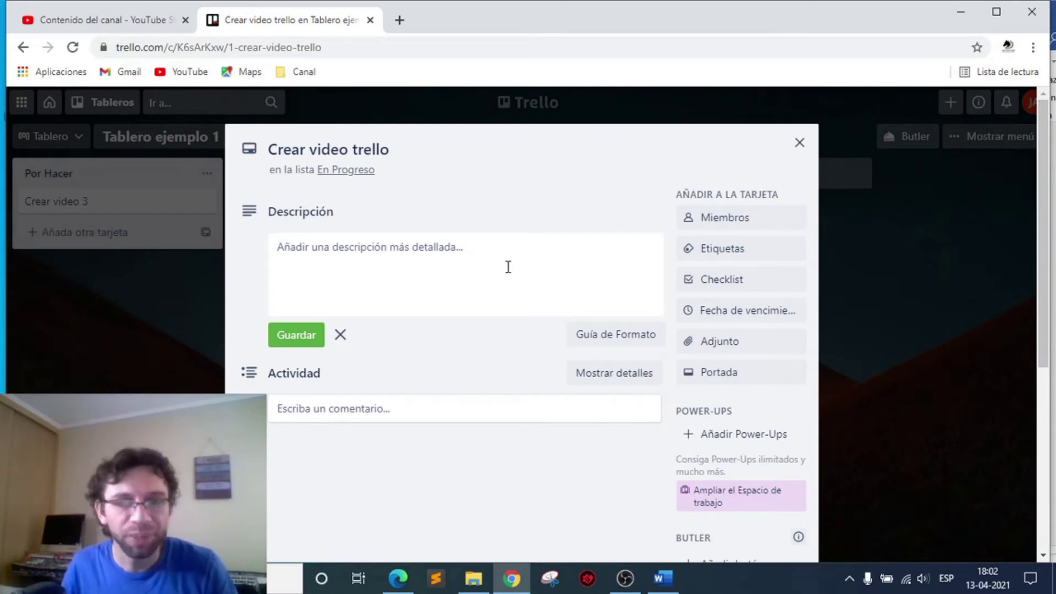
pyautogui.click(662, 577)
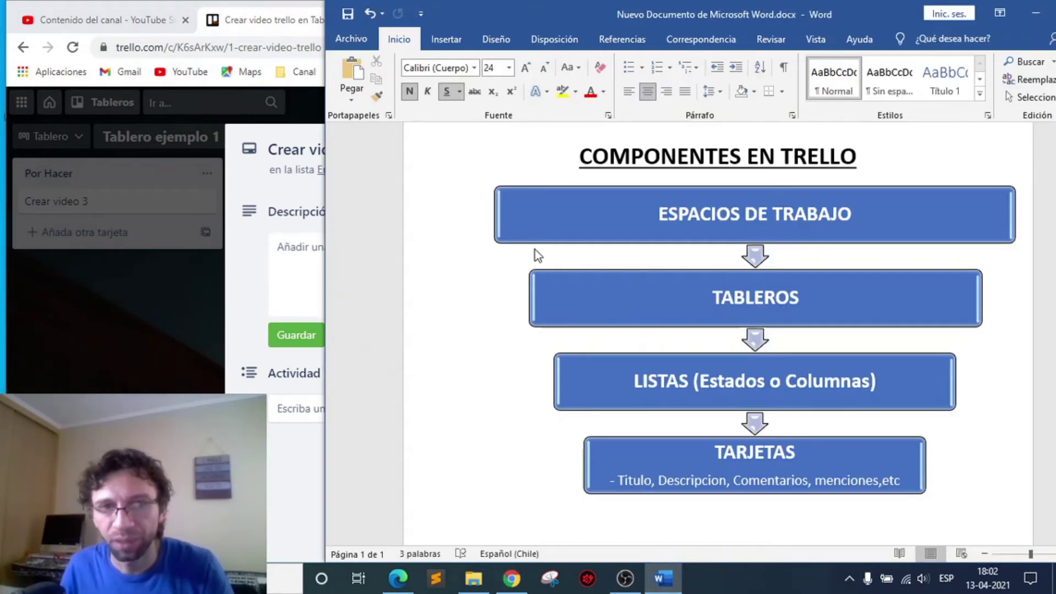
pyautogui.click(299, 439)
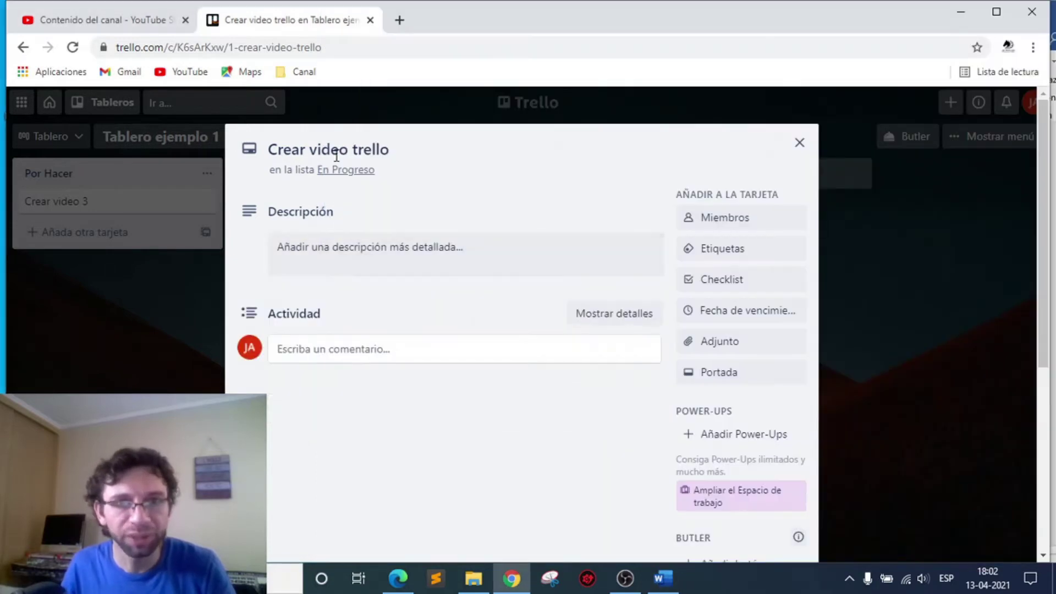
pyautogui.click(347, 249)
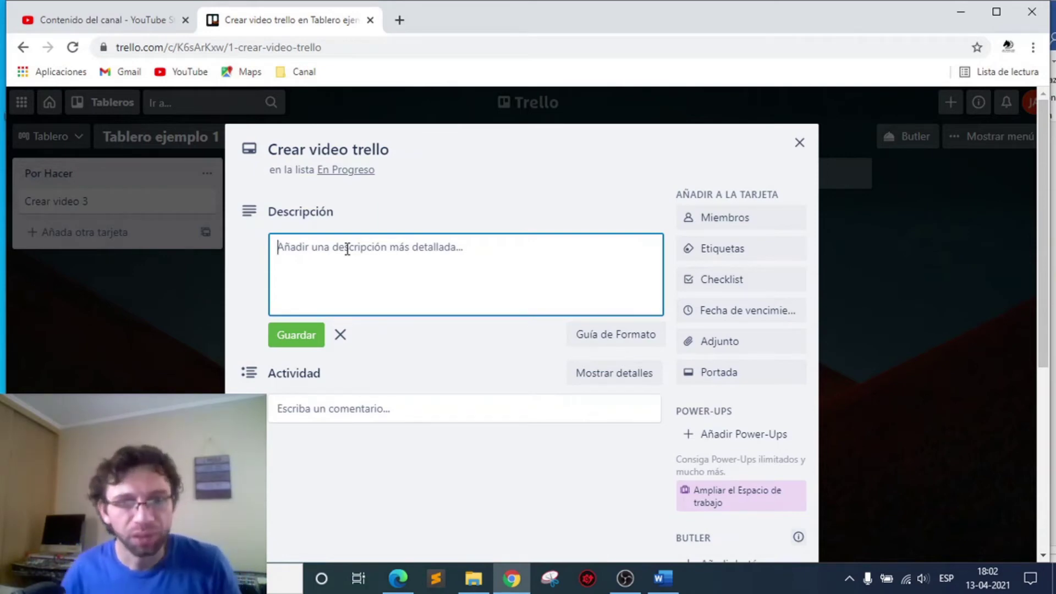
# Step: Post a comment on the card that mentions the board member and reads "revisar"
pyautogui.click(358, 421)
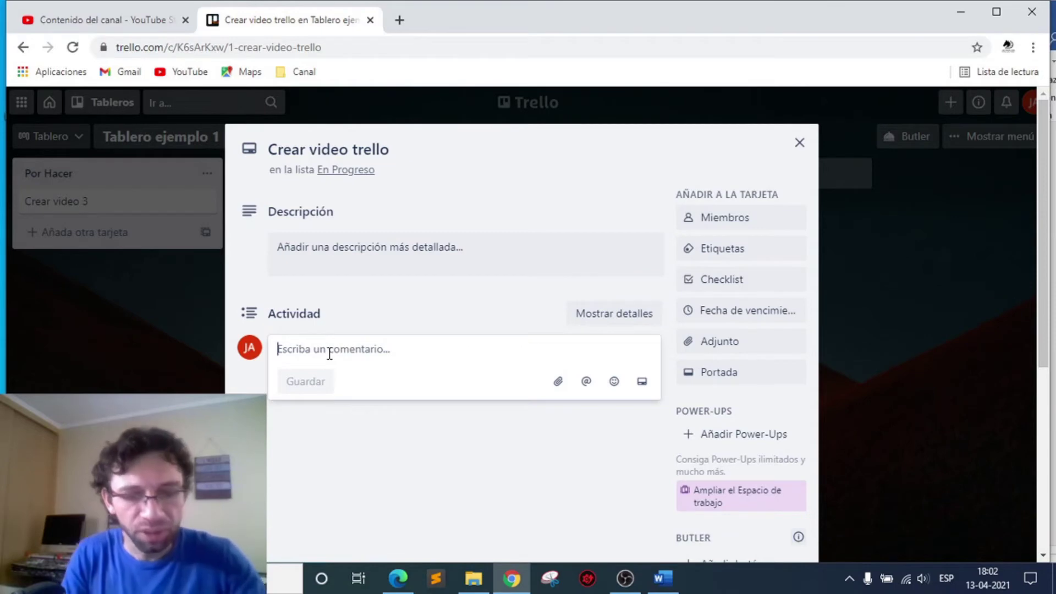
pyautogui.write('@')
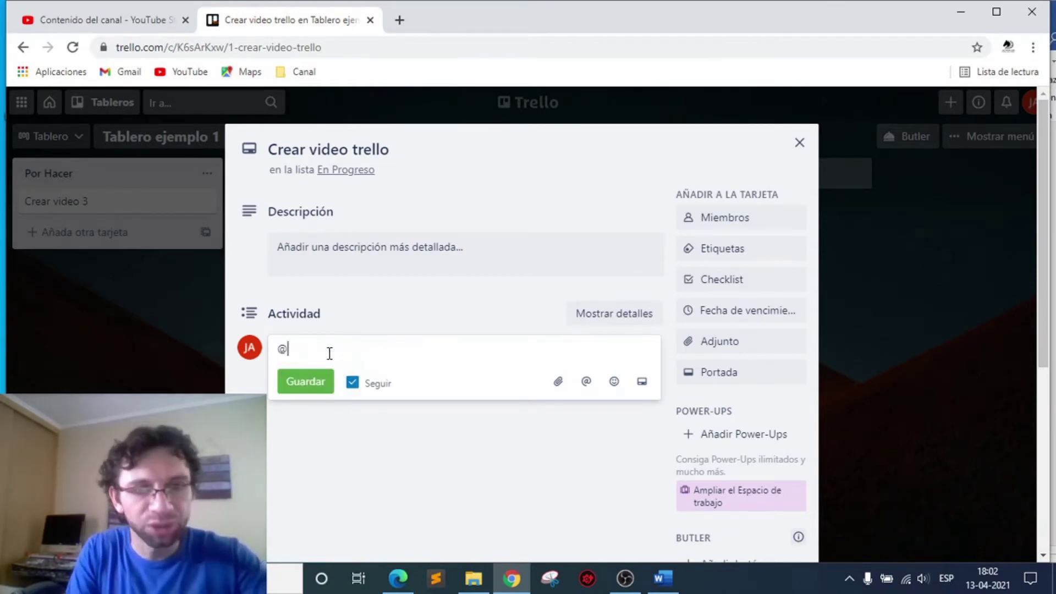
pyautogui.write('jm')
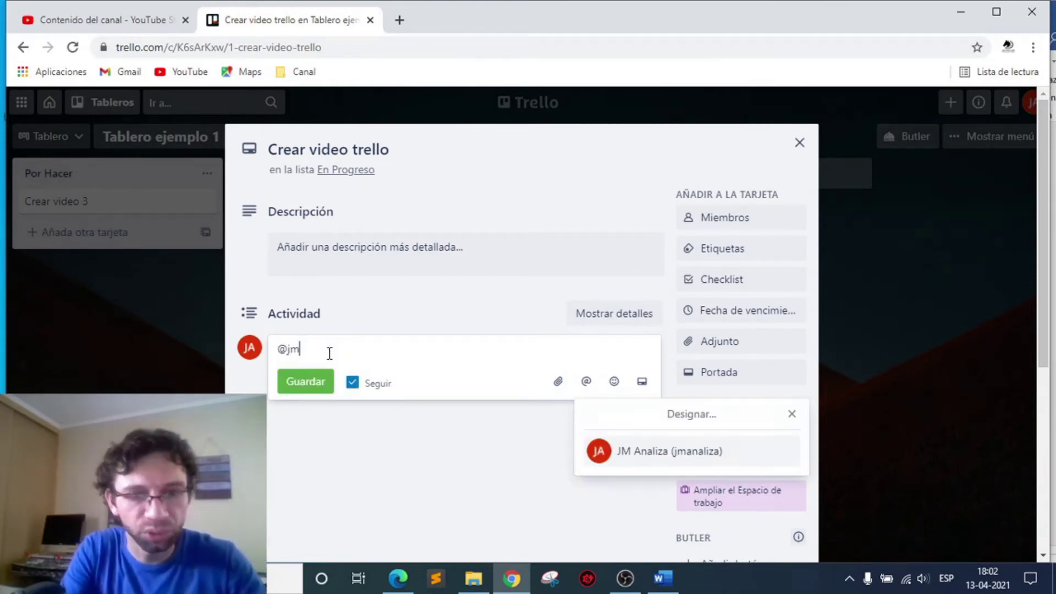
pyautogui.click(672, 454)
pyautogui.write('revisar')
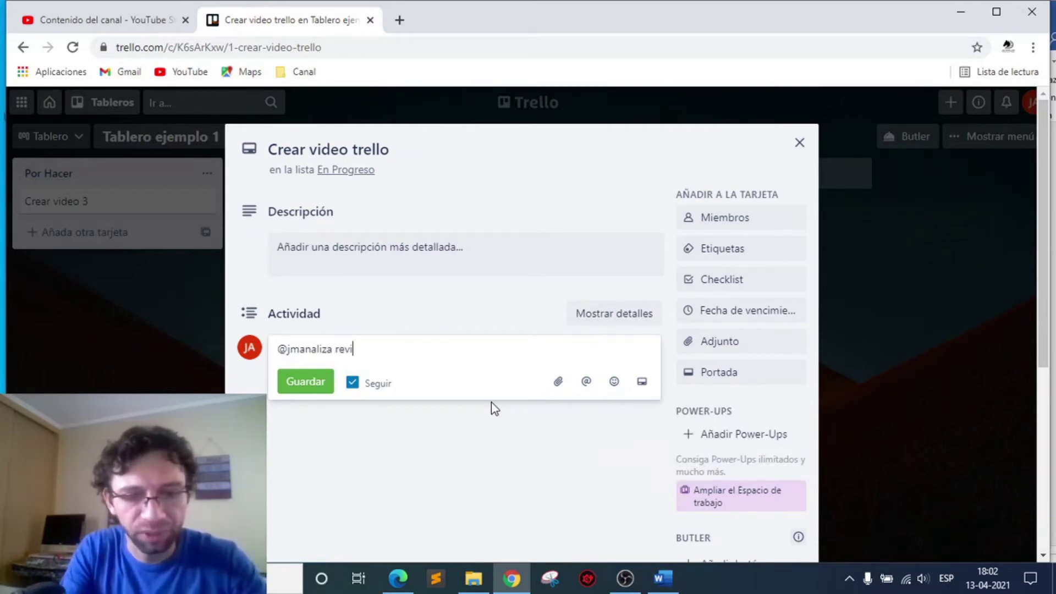
pyautogui.click(288, 384)
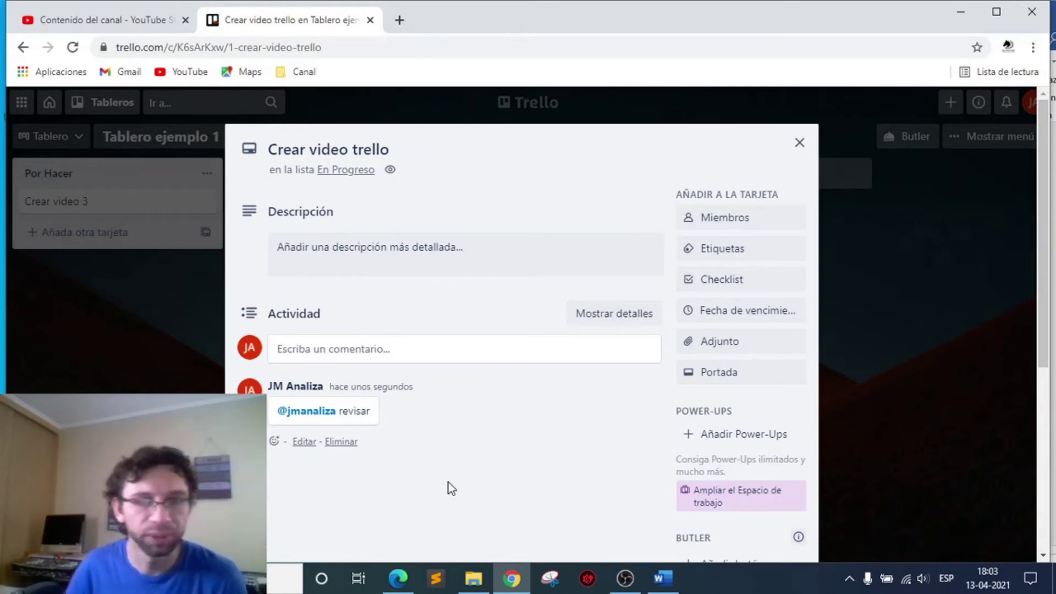
# Step: View the members available for the card, and apply the green label to it before returning to the board
pyautogui.click(759, 229)
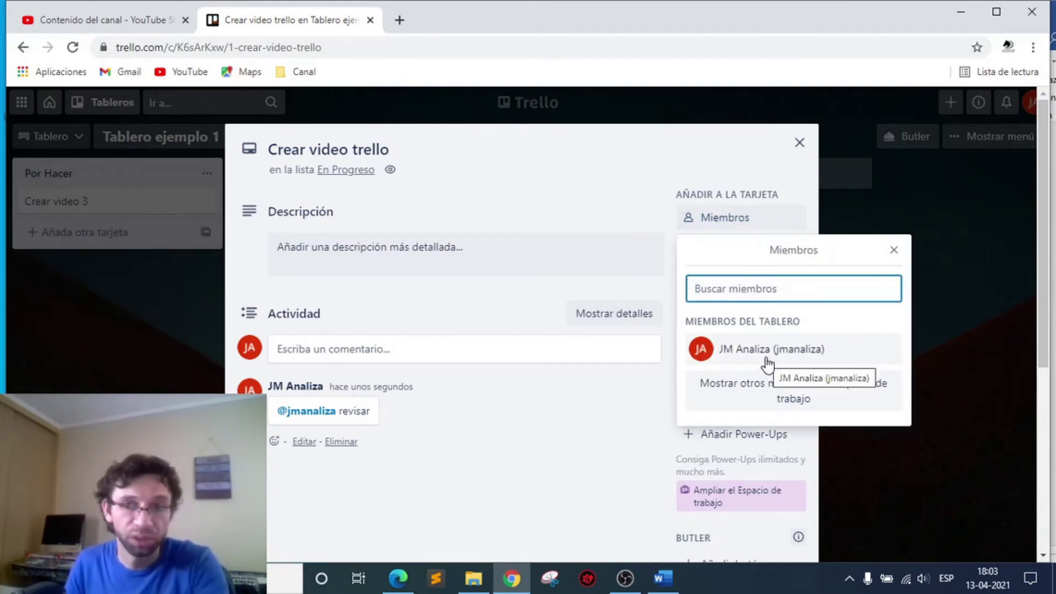
pyautogui.click(643, 428)
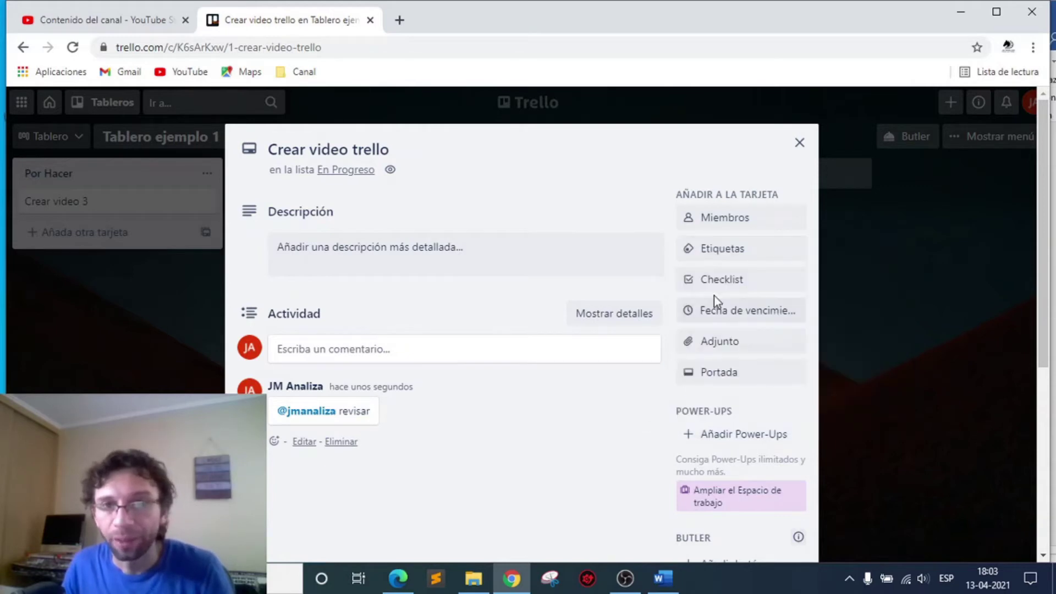
pyautogui.click(735, 258)
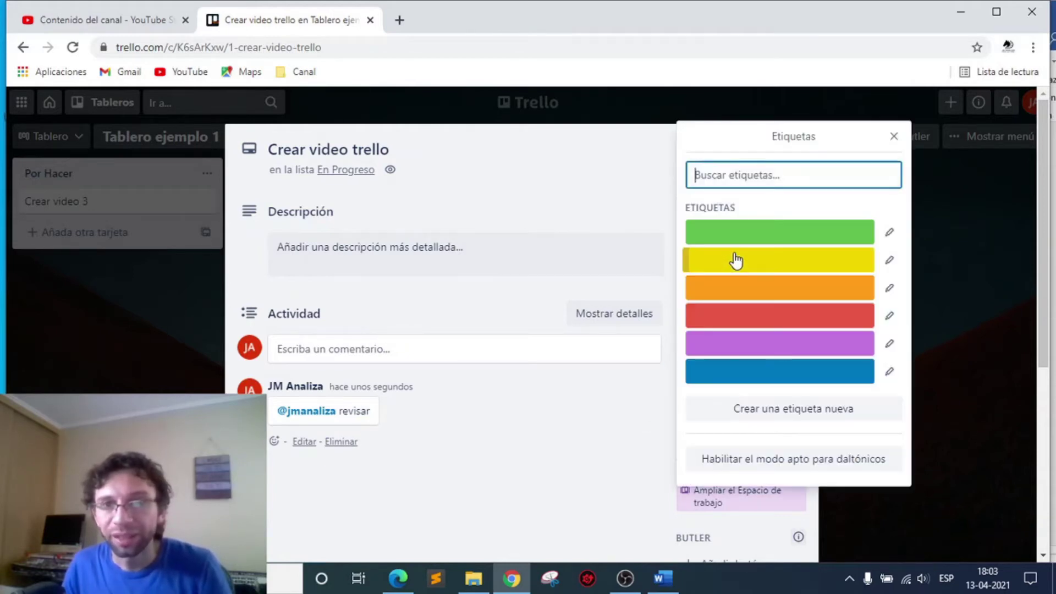
pyautogui.click(778, 234)
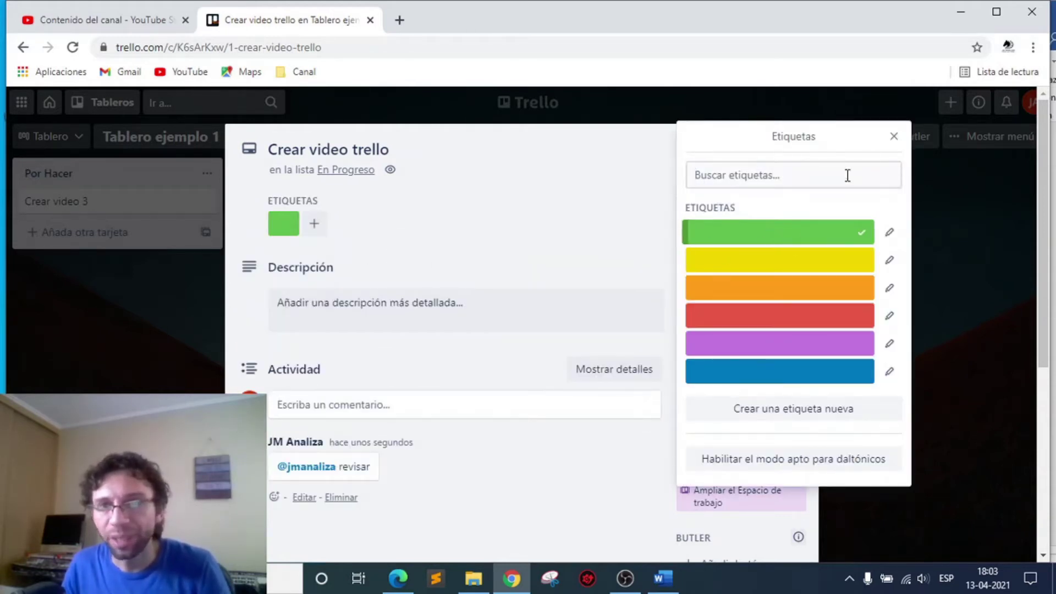
pyautogui.click(894, 138)
pyautogui.click(800, 142)
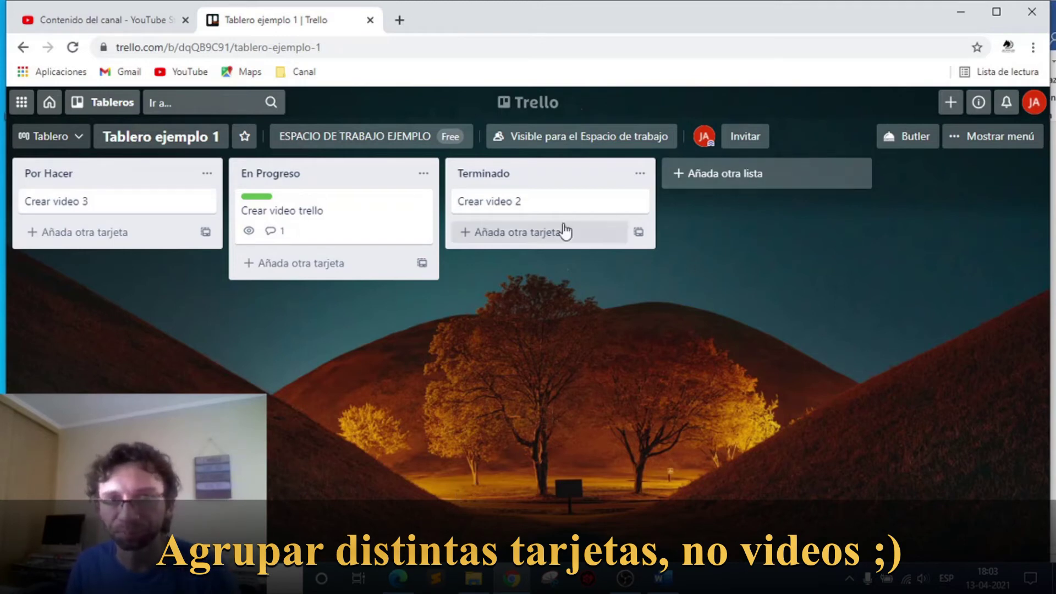
# Step: Add a checklist titled "crear contenido" to the "Crear video trello" card
pyautogui.click(347, 229)
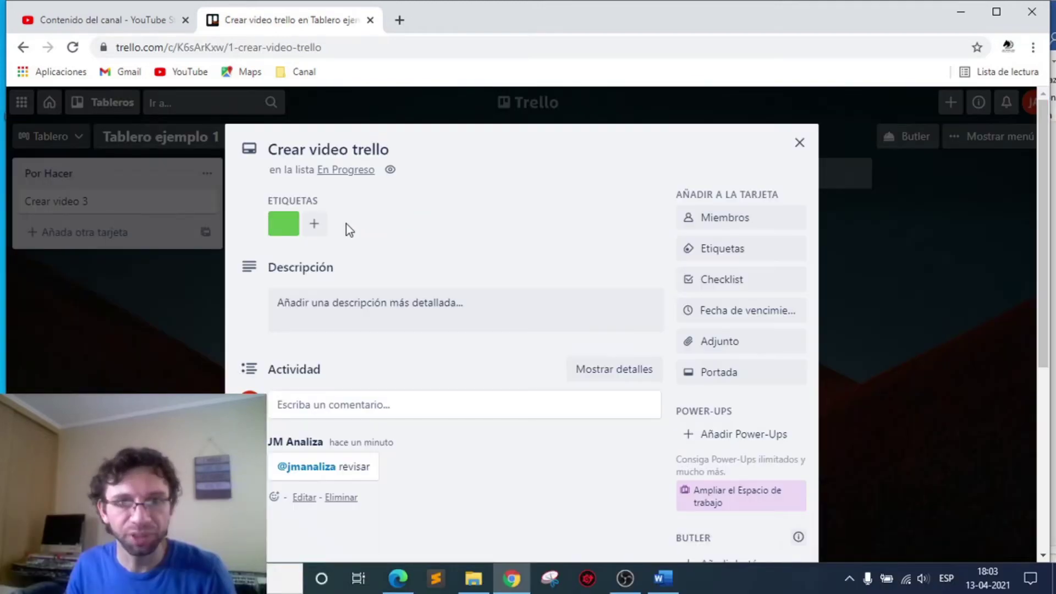
pyautogui.click(729, 280)
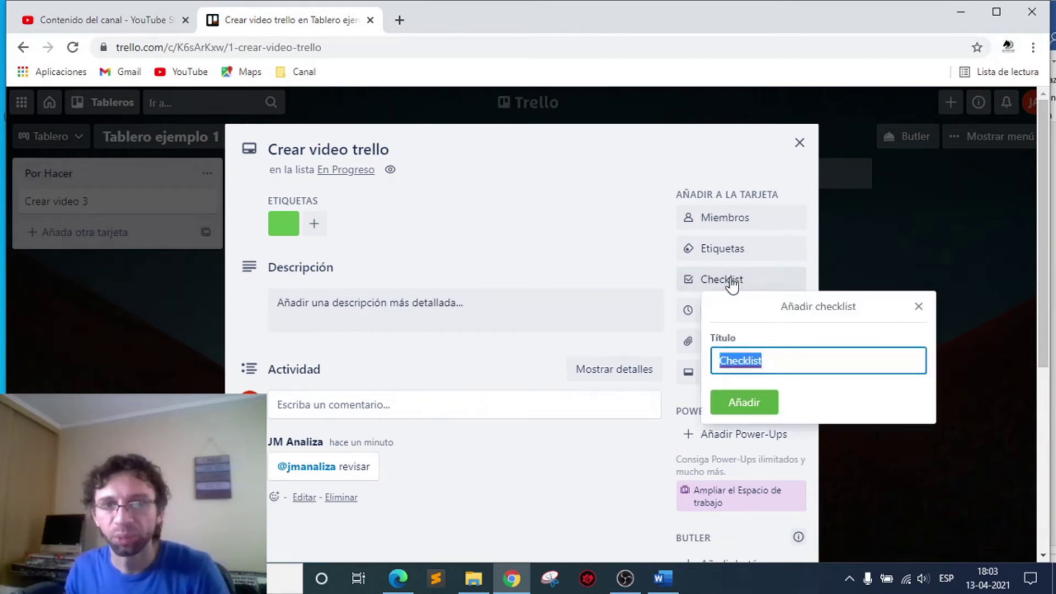
pyautogui.click(769, 361)
pyautogui.moveTo(769, 359); pyautogui.dragTo(688, 346)
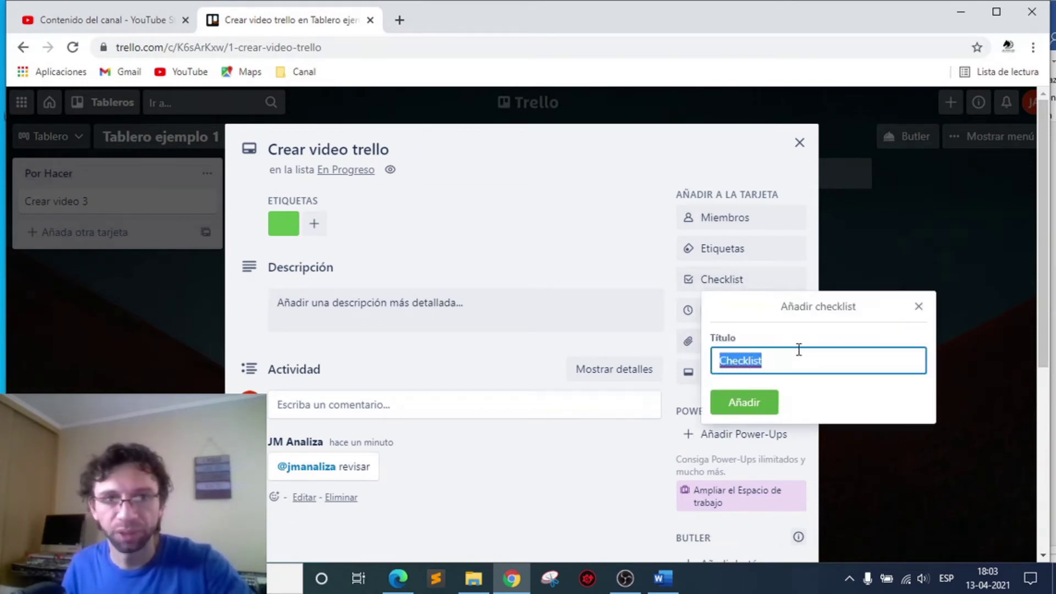
pyautogui.write('c')
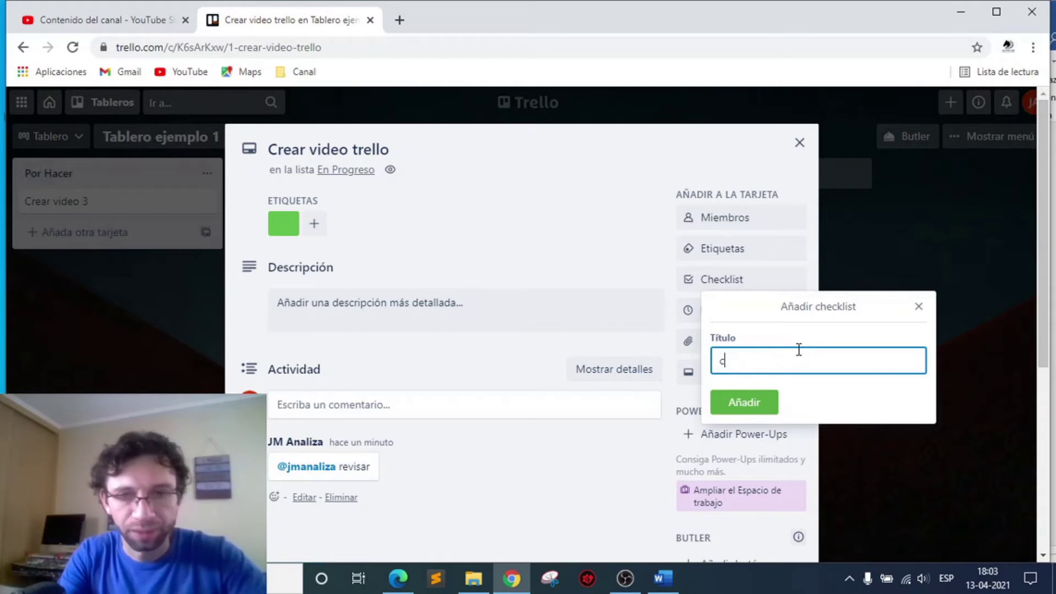
pyautogui.write('rear contenido')
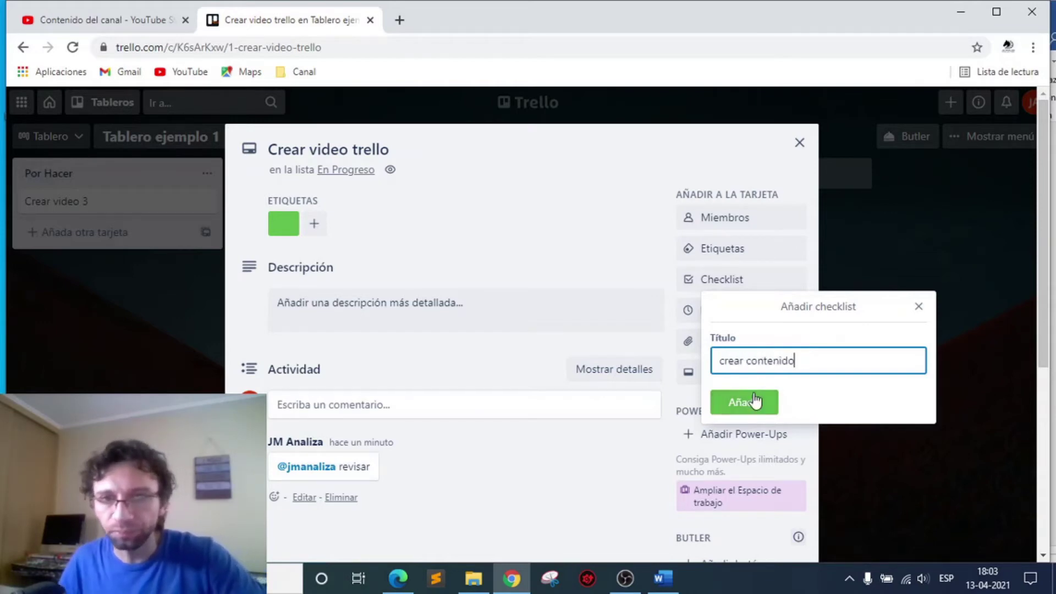
pyautogui.click(743, 402)
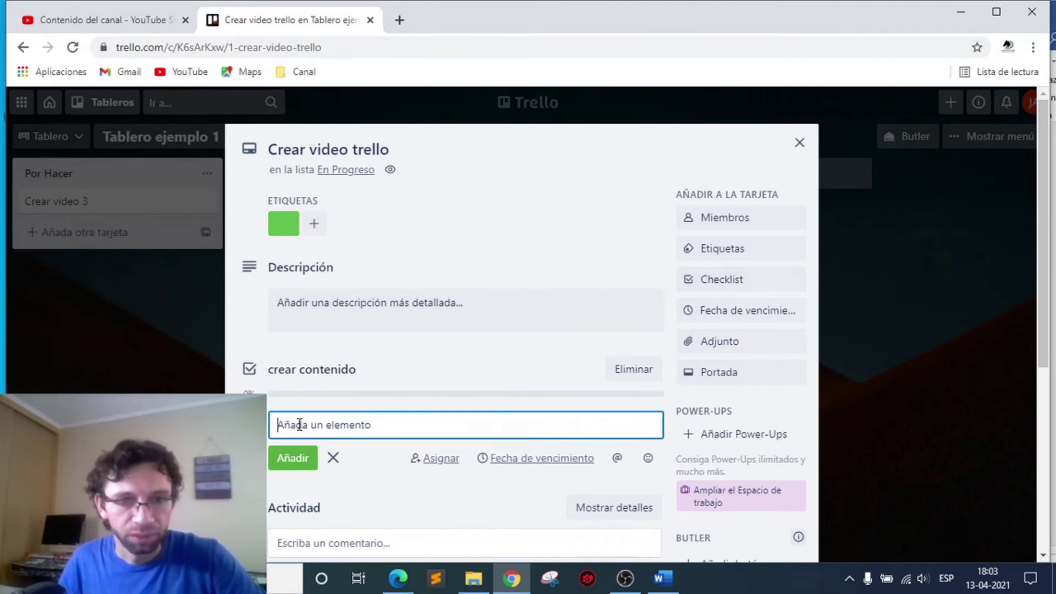
# Step: Add the checklist items "contenido", "revisar" and "subir", and mark "contenido" and "revisar" as complete
pyautogui.write('con')
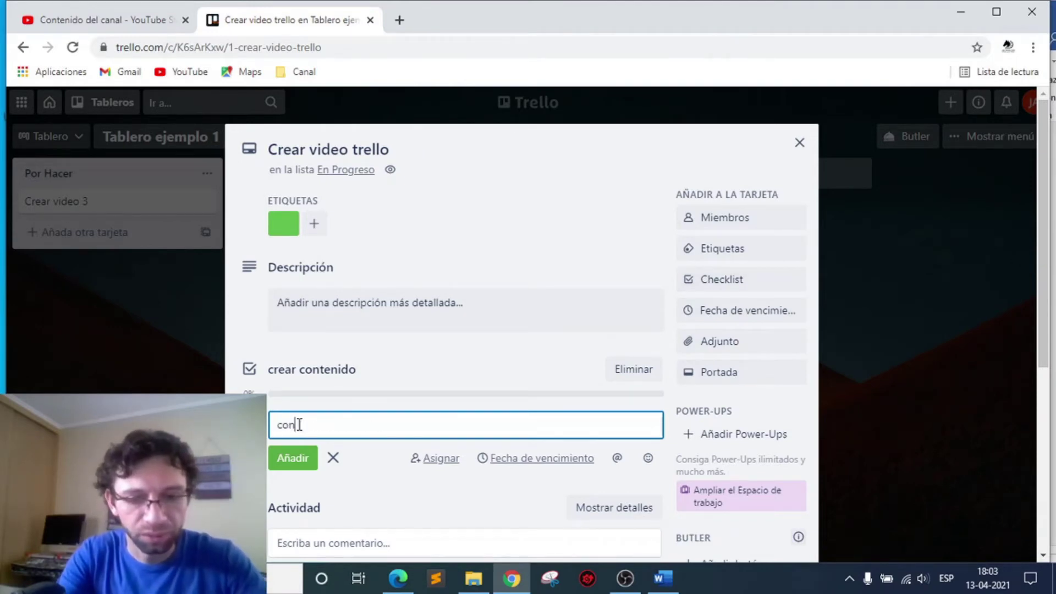
pyautogui.write('tenido')
pyautogui.press('Return')
pyautogui.write('revisar')
pyautogui.press('Return')
pyautogui.write('subir')
pyautogui.click(288, 506)
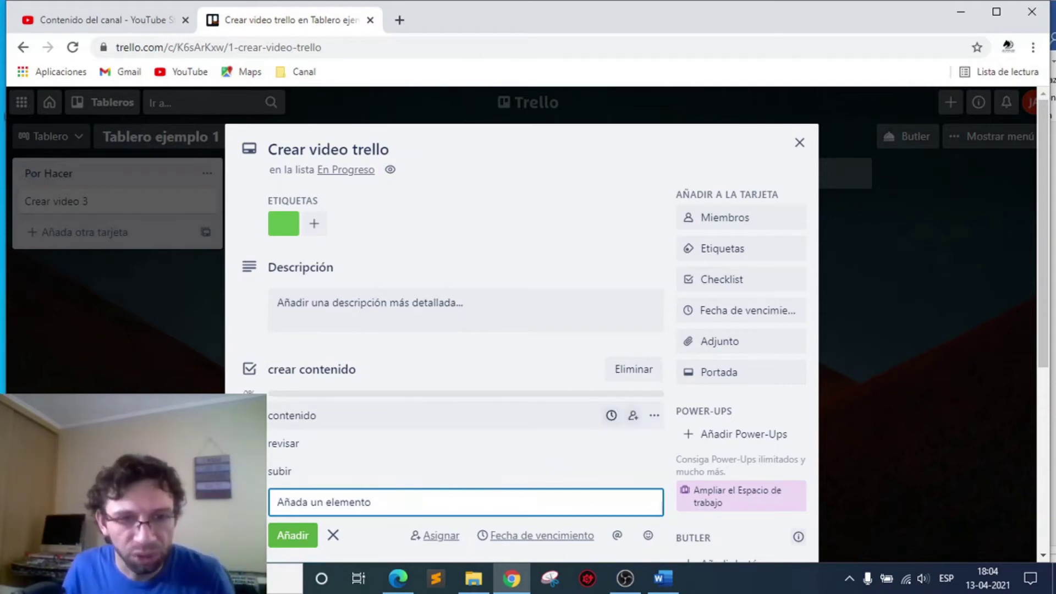
pyautogui.click(249, 416)
pyautogui.click(249, 444)
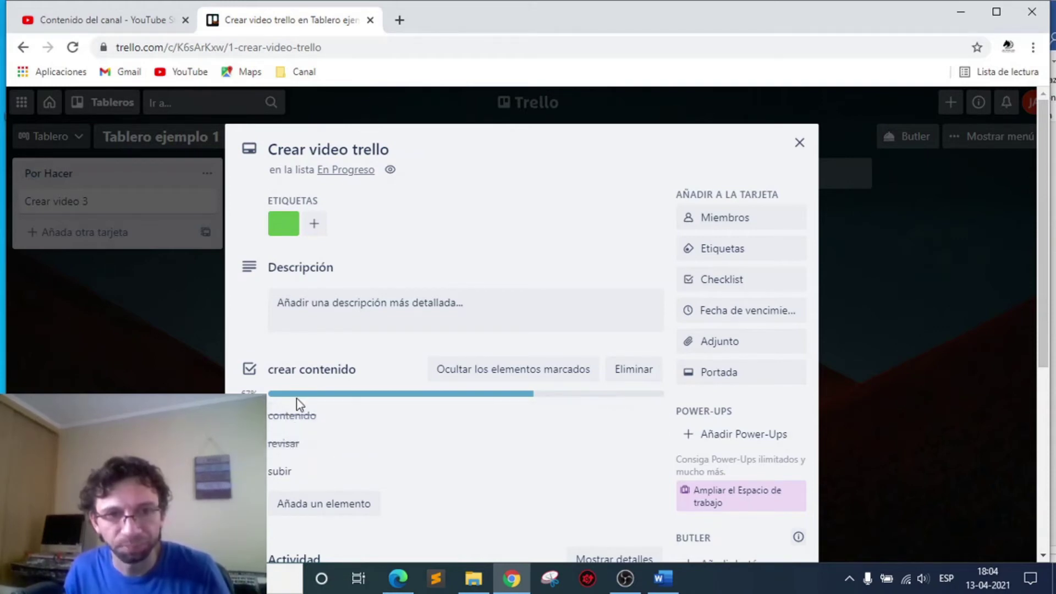
# Step: Give the card a due date of 14/04/2021 at 17:45 with a reminder one day before, and close the card
pyautogui.click(738, 313)
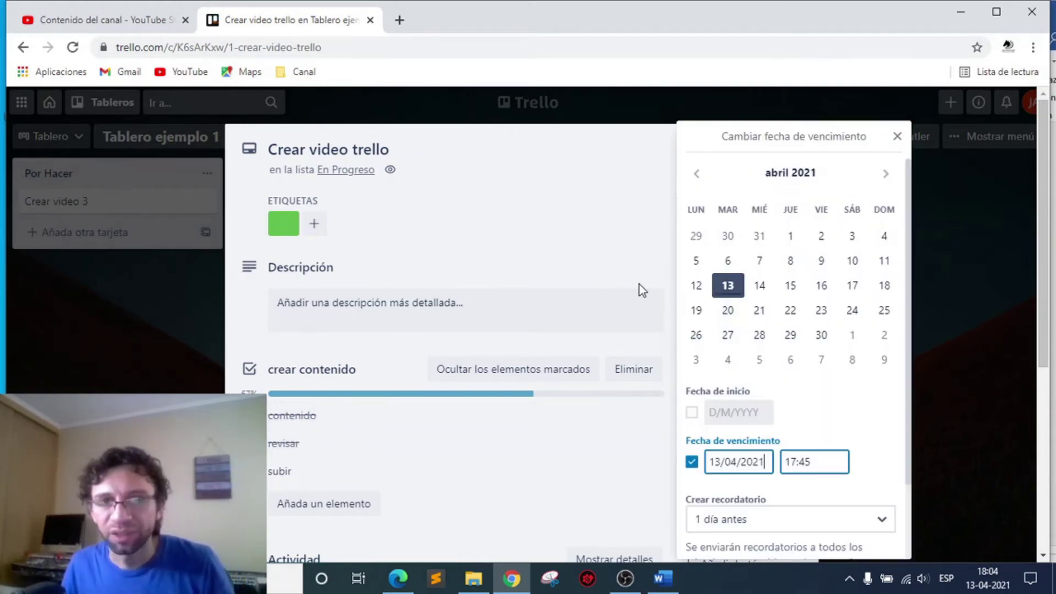
pyautogui.click(759, 286)
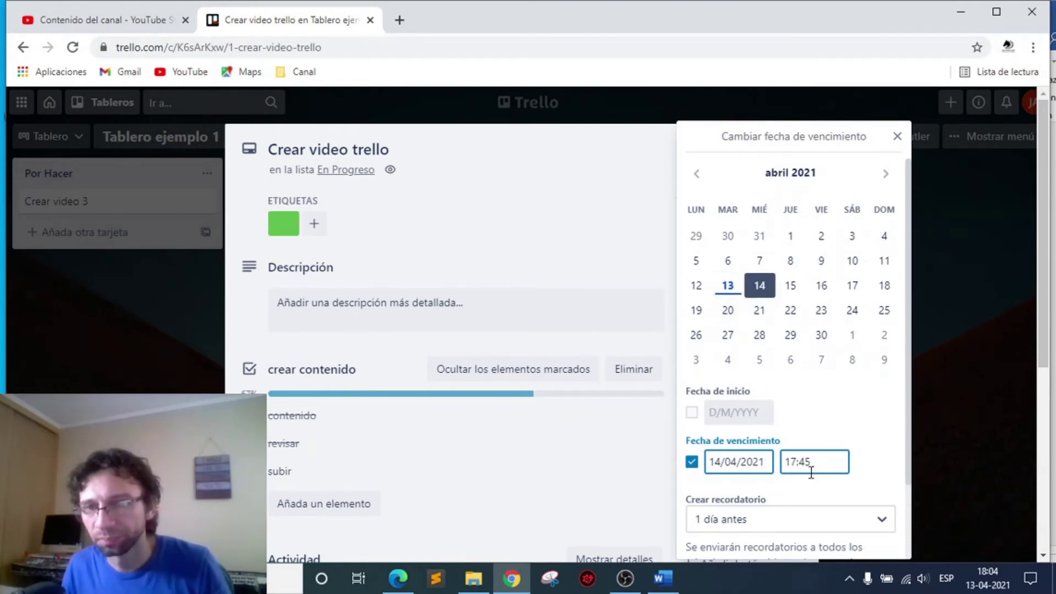
pyautogui.scroll(-2, 904, 458)
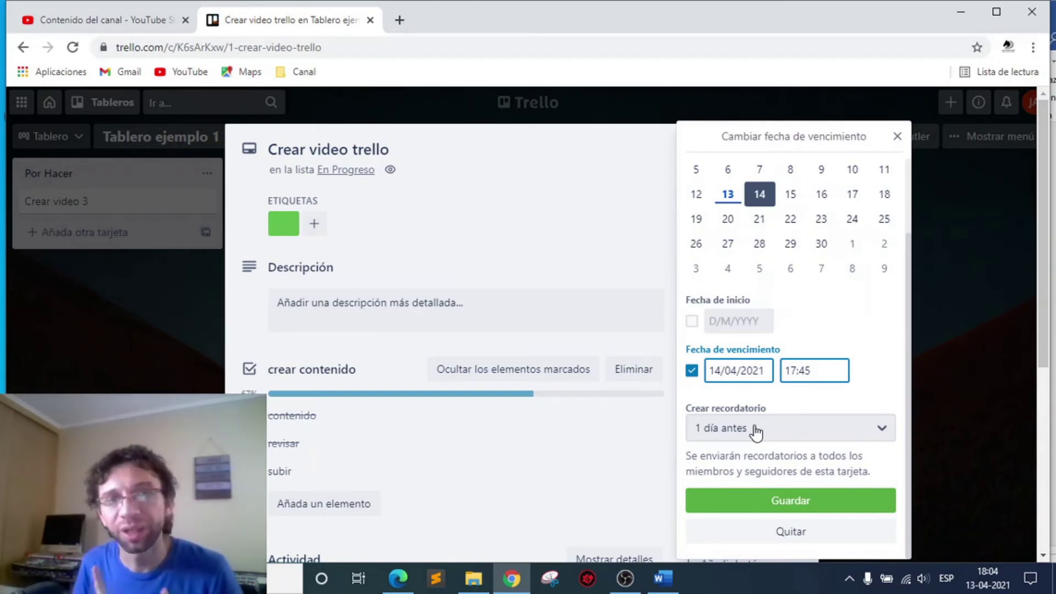
pyautogui.click(805, 507)
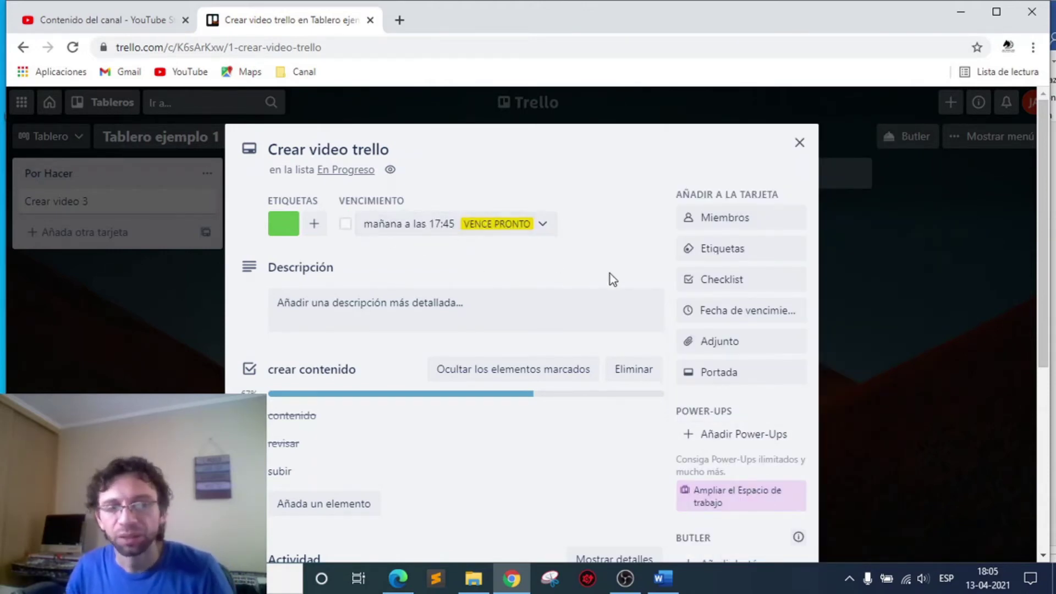
pyautogui.click(800, 143)
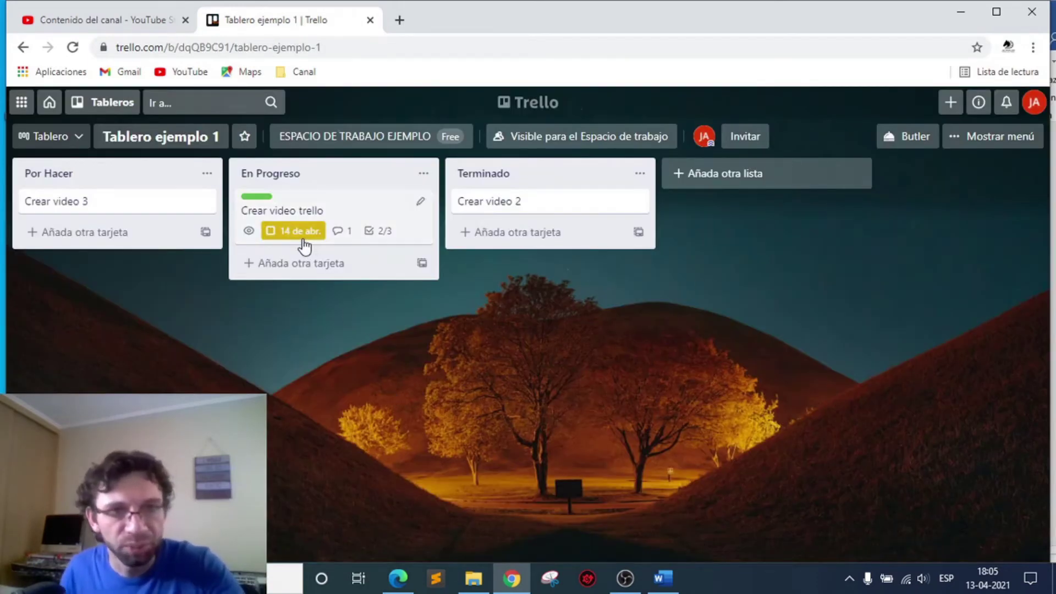
# Step: Reopen the "Crear video trello" card, mark its due date as complete, and clear that completion mark again
pyautogui.moveTo(304, 245)
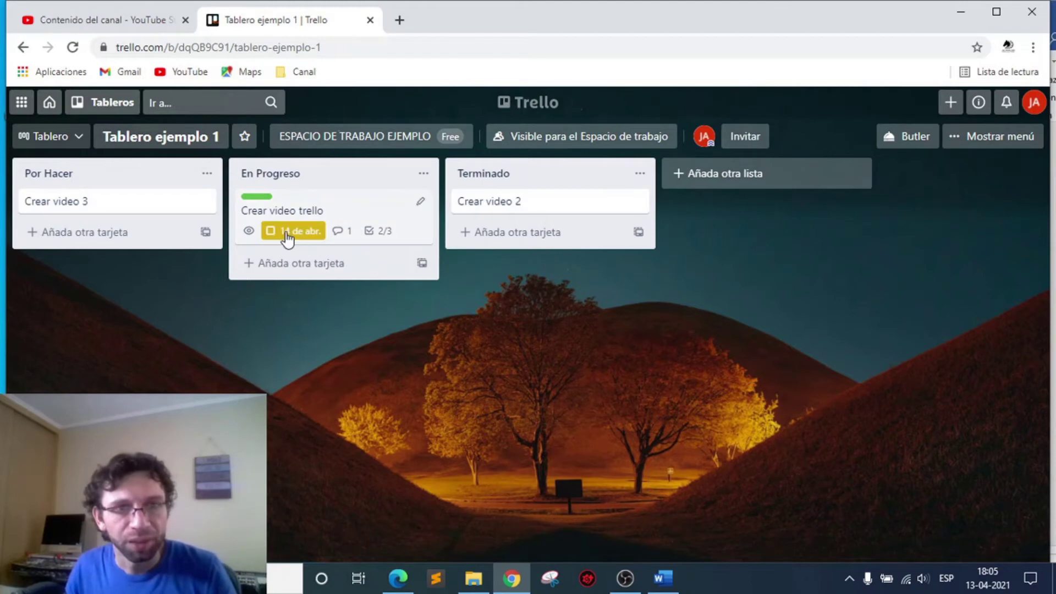
pyautogui.click(298, 209)
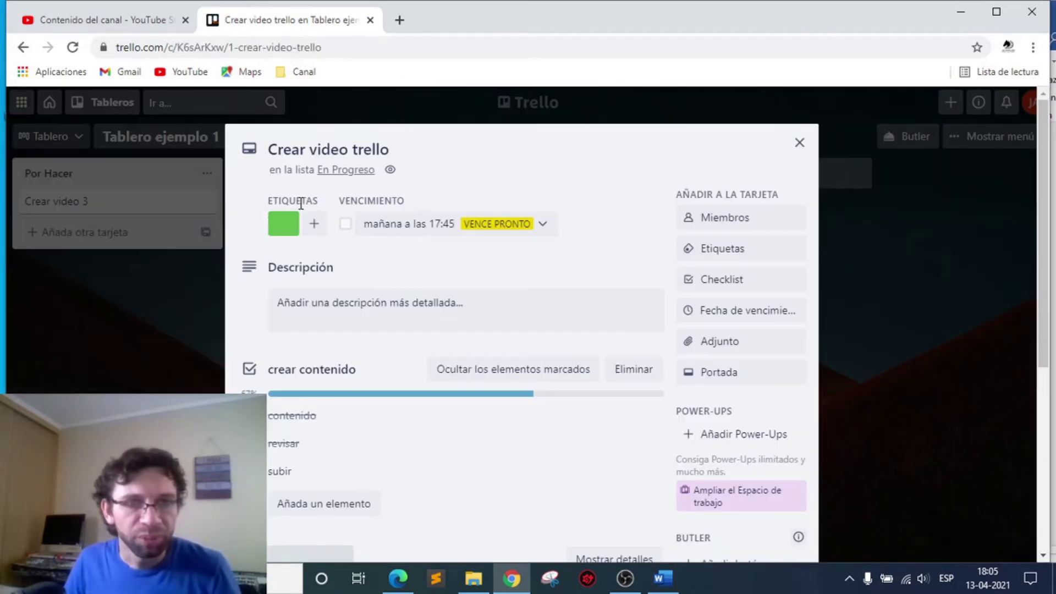
pyautogui.click(346, 223)
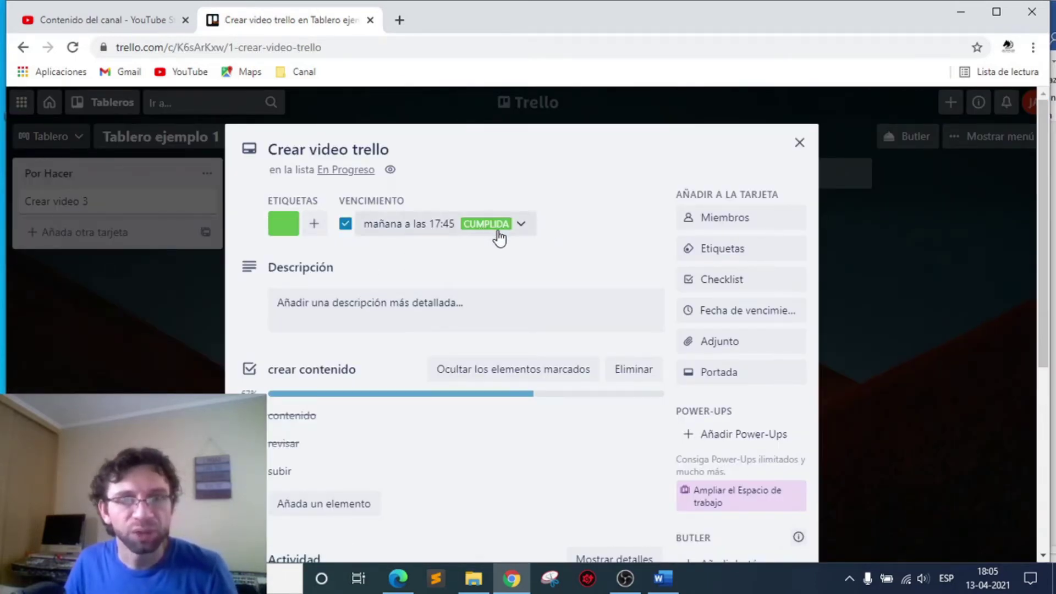
pyautogui.click(346, 224)
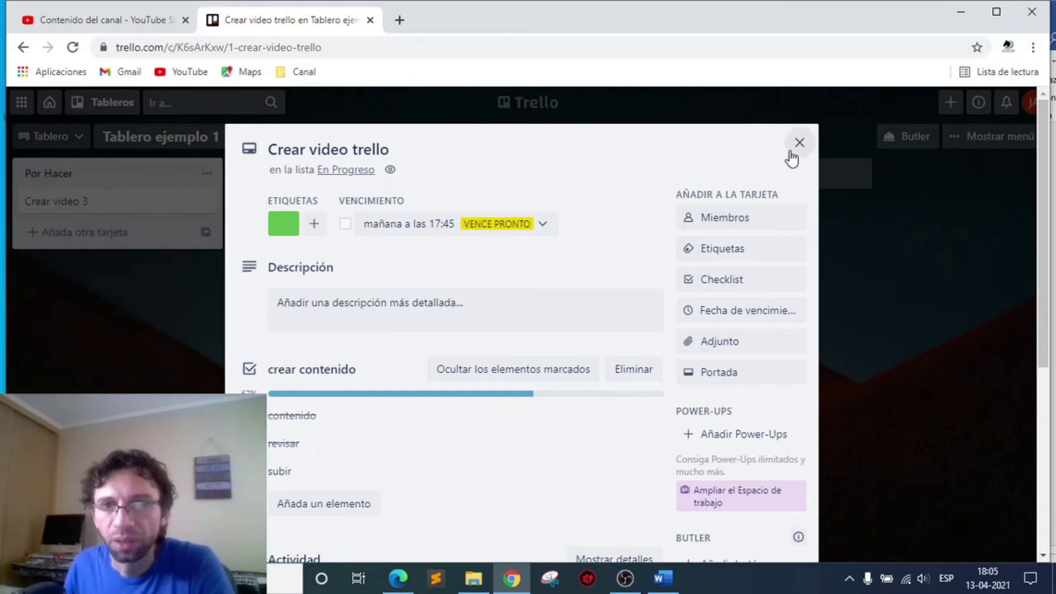
# Step: Check which sources are available for attaching files or links to the "Crear video trello" card
pyautogui.click(719, 343)
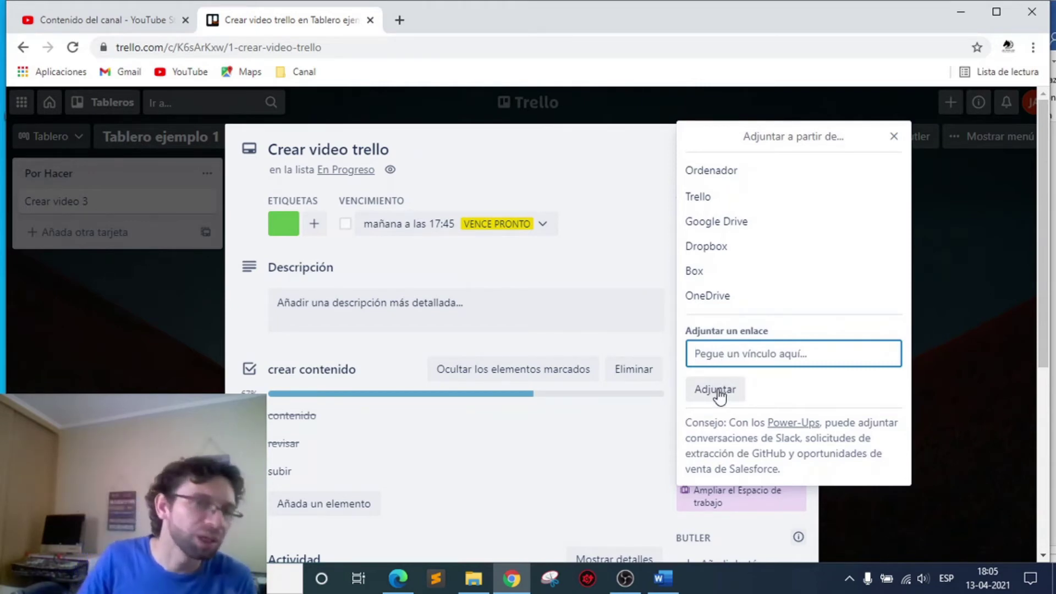
pyautogui.click(893, 144)
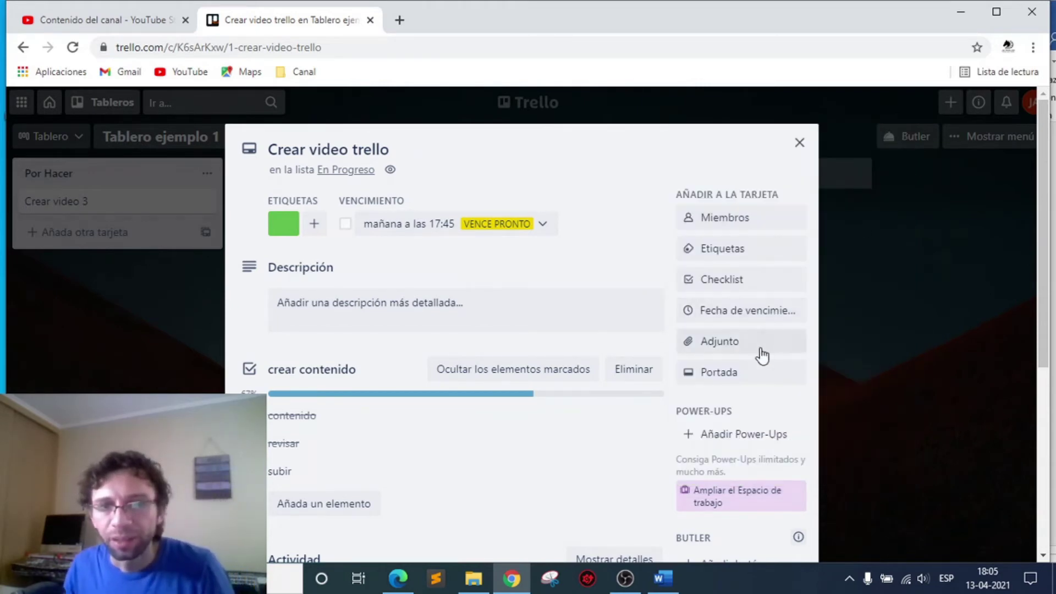
# Step: Try the snowy mountain photo as the card's cover, replace it with the dark abstract Unsplash photo, and close the card
pyautogui.click(750, 374)
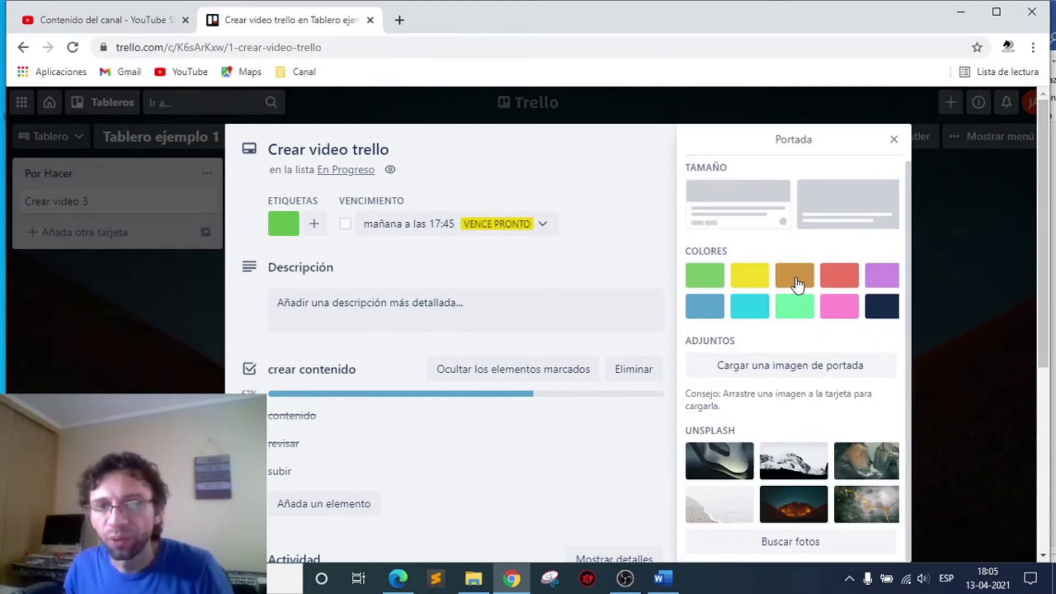
pyautogui.click(786, 464)
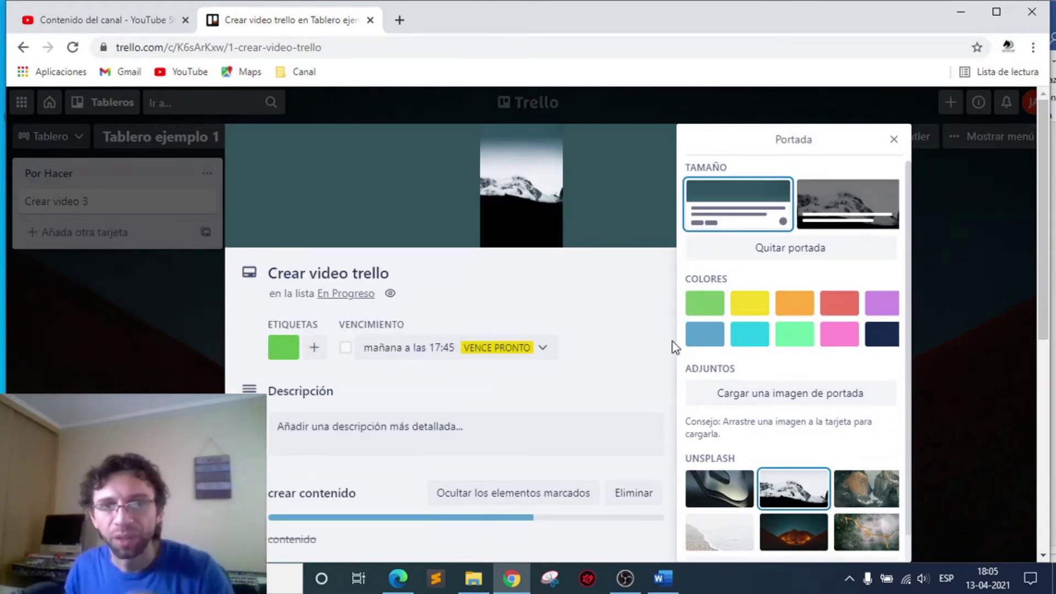
pyautogui.click(722, 495)
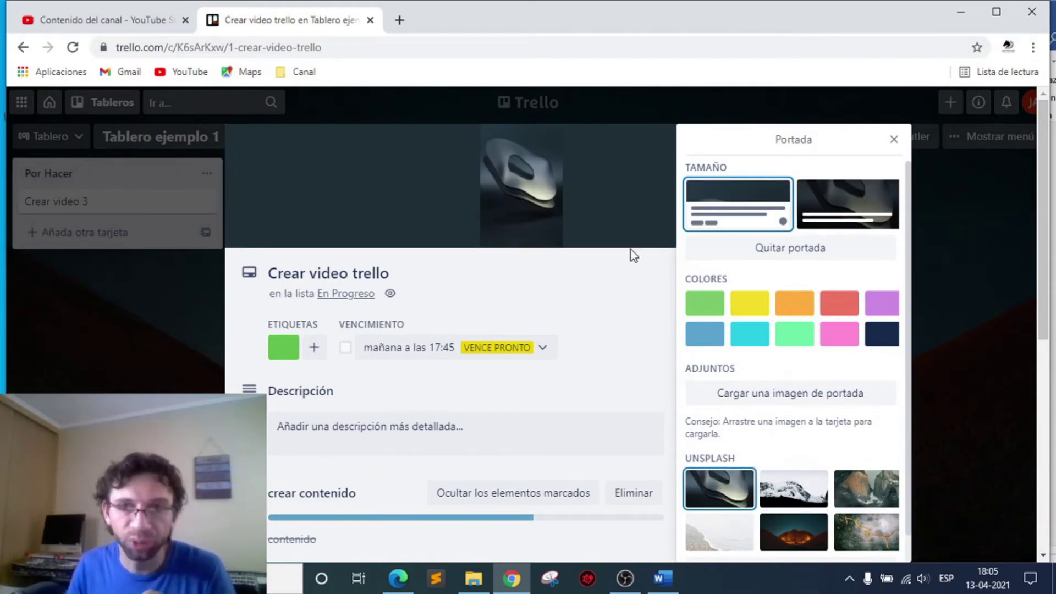
pyautogui.click(895, 142)
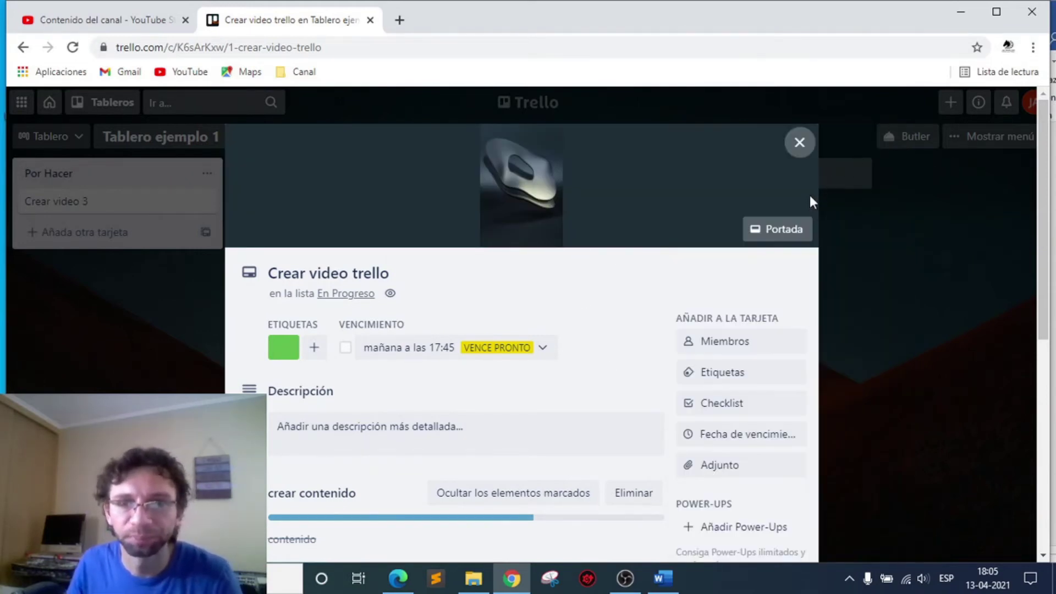
pyautogui.click(800, 141)
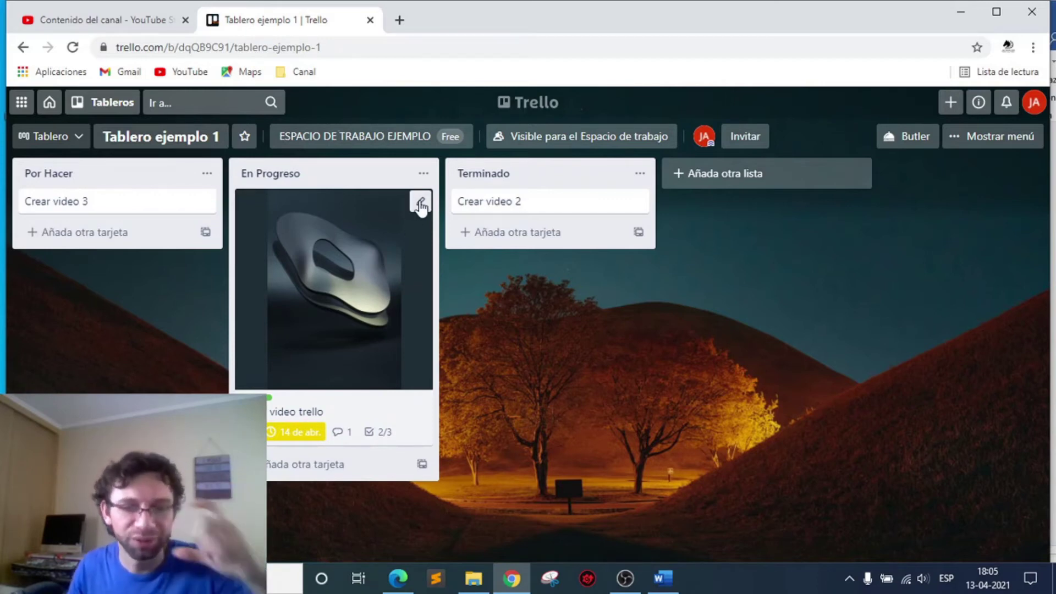
# Step: Reopen the "Crear video trello" card from its quick edit options and remove its cover
pyautogui.click(420, 205)
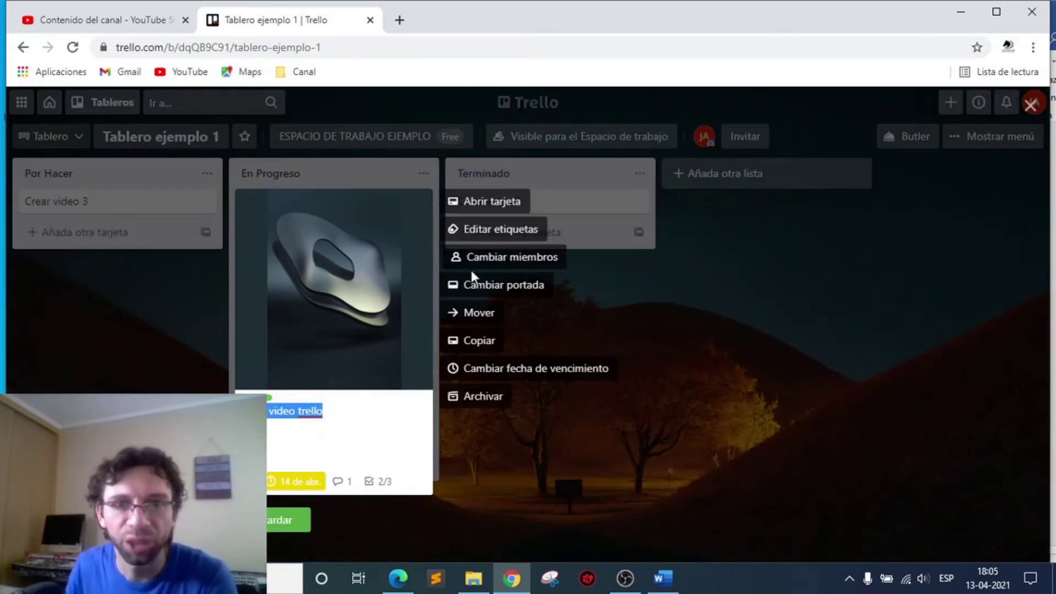
pyautogui.click(341, 239)
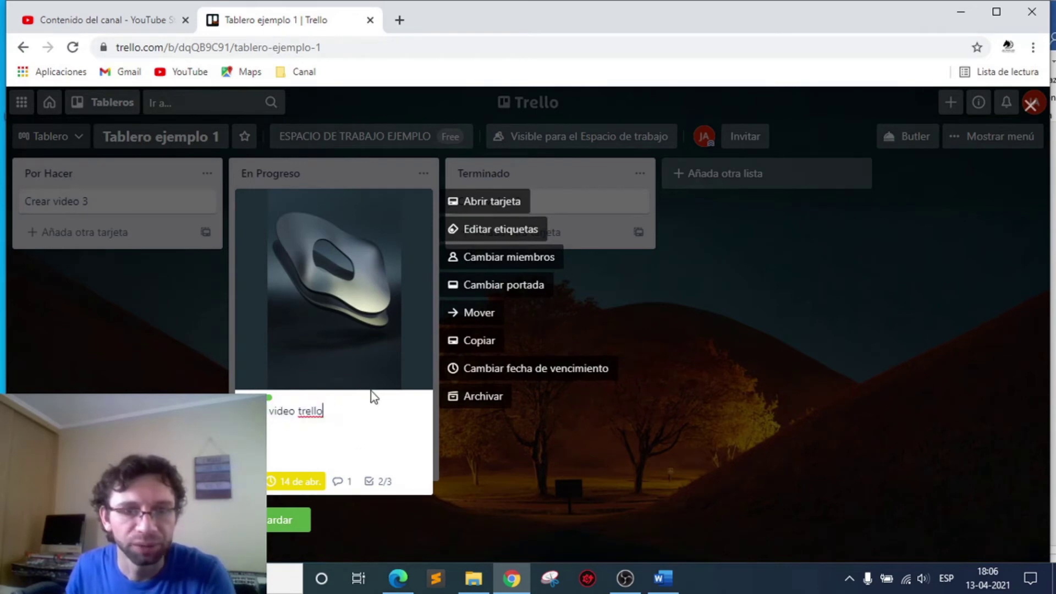
pyautogui.click(457, 203)
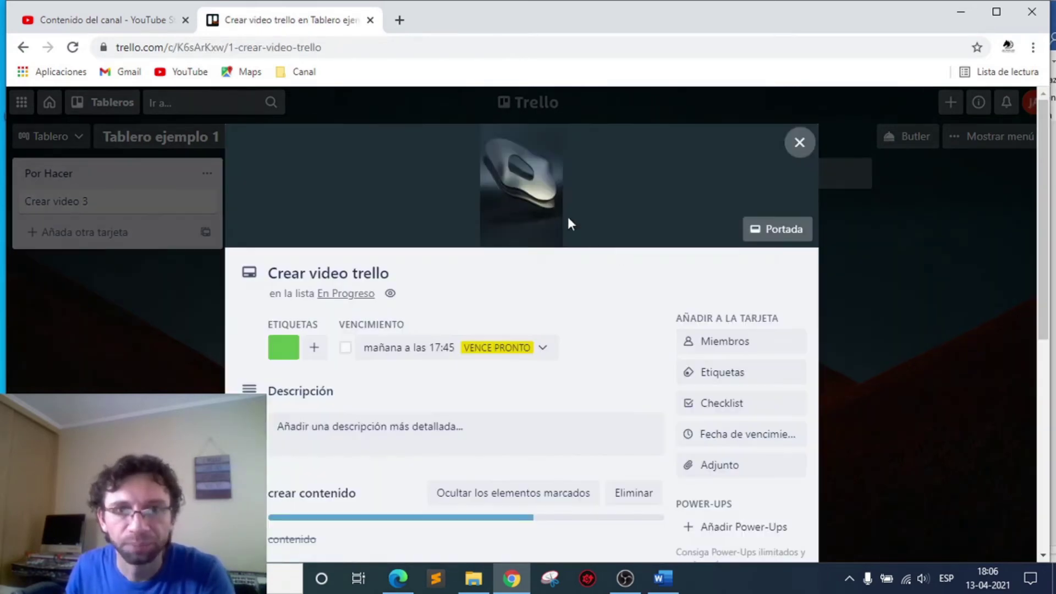
pyautogui.click(779, 230)
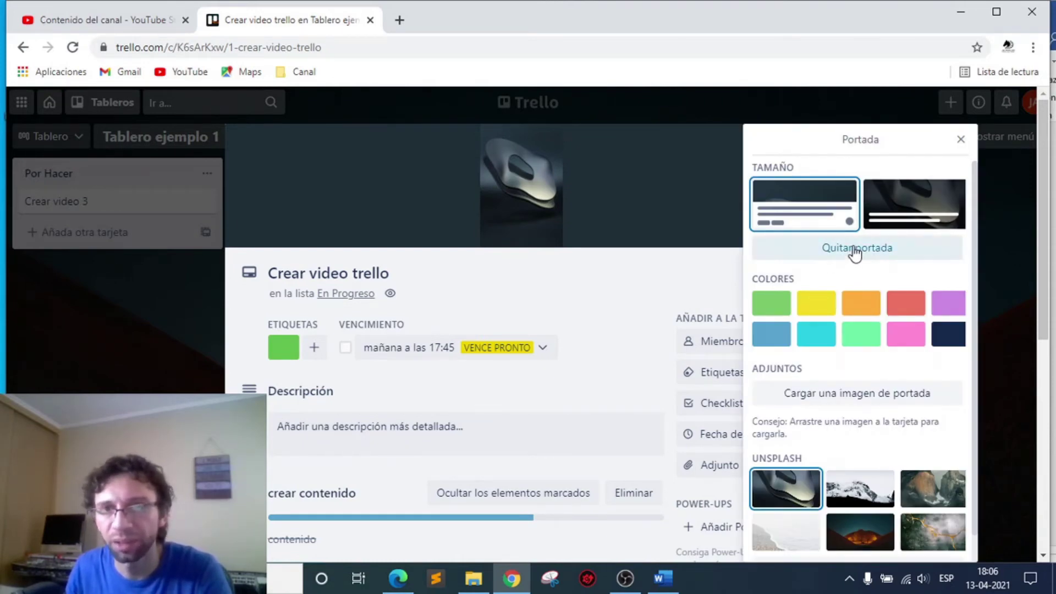
pyautogui.click(853, 251)
pyautogui.click(961, 139)
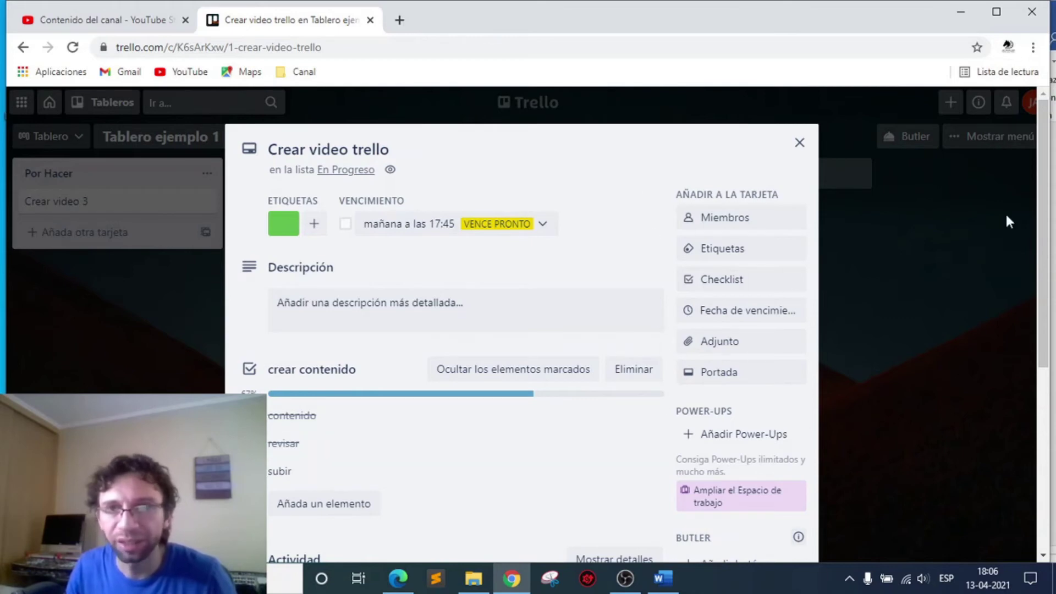
# Step: Post the comment "comentarios" in the activity section of the "Crear video trello" card and close the card
pyautogui.scroll(-1, 1046, 238)
pyautogui.scroll(-5, 1046, 237)
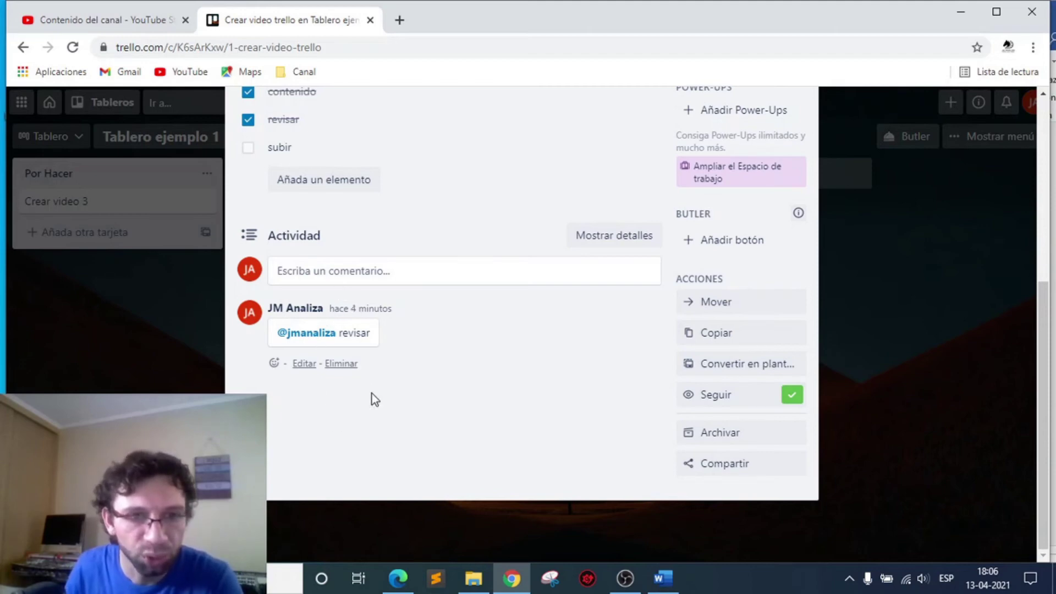
pyautogui.click(372, 270)
pyautogui.write('comentarios')
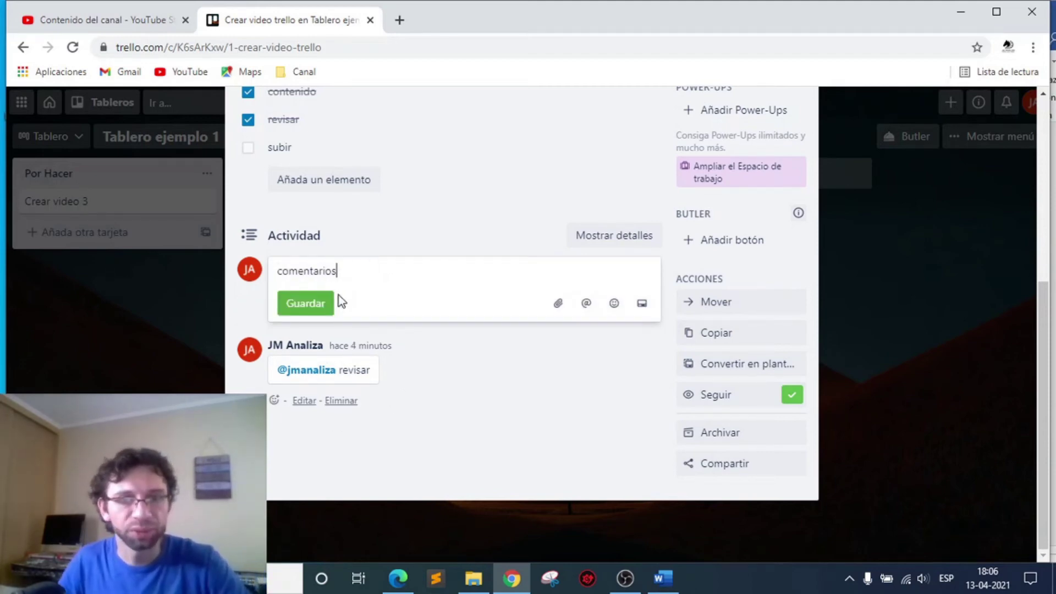
pyautogui.click(302, 302)
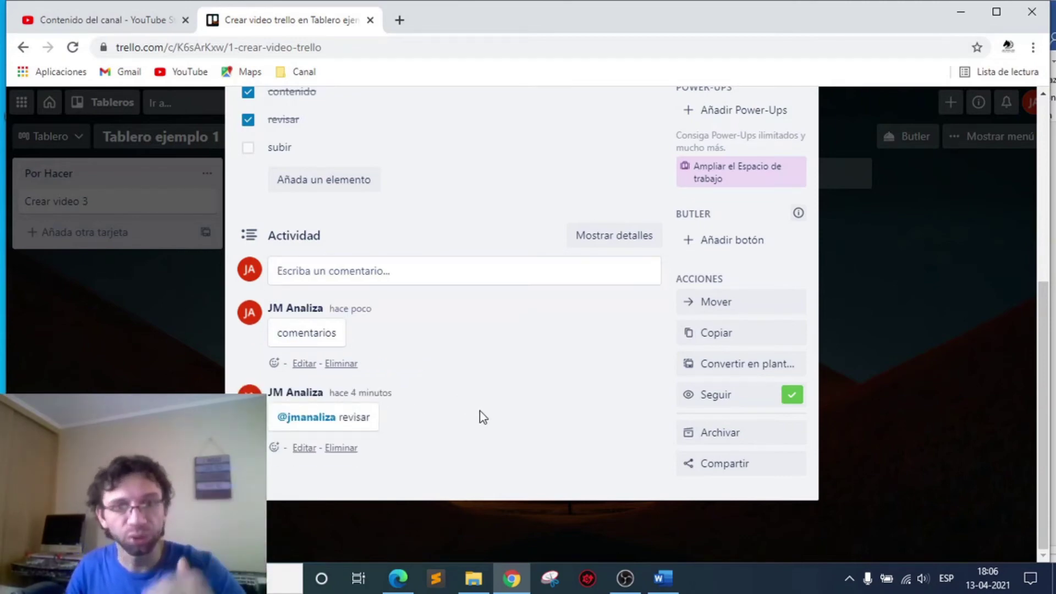
pyautogui.click(905, 241)
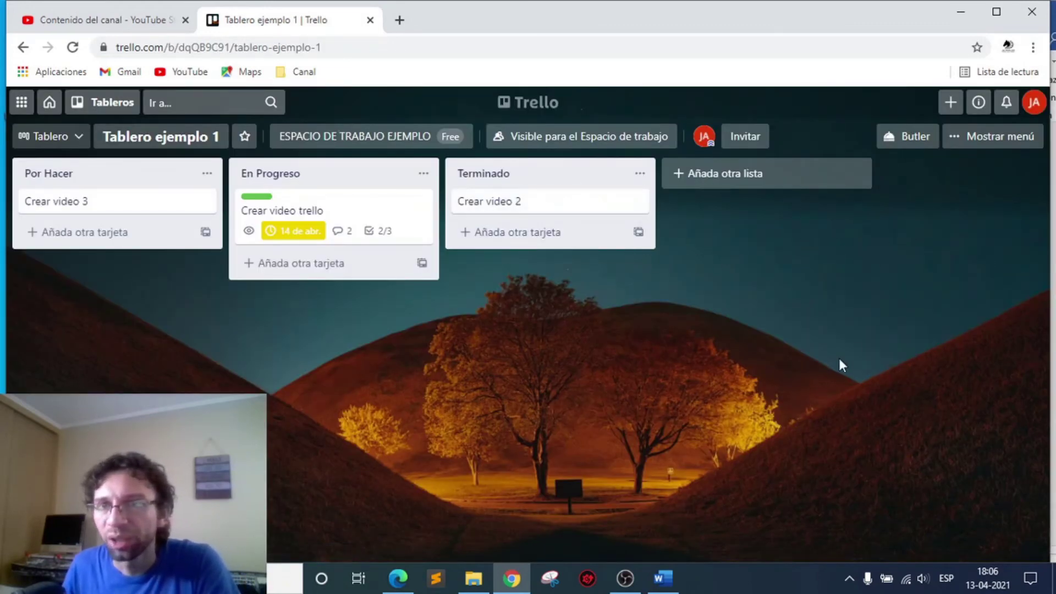
# Step: Look through Butler's automation tips and rules pages, and return to the board
pyautogui.click(913, 149)
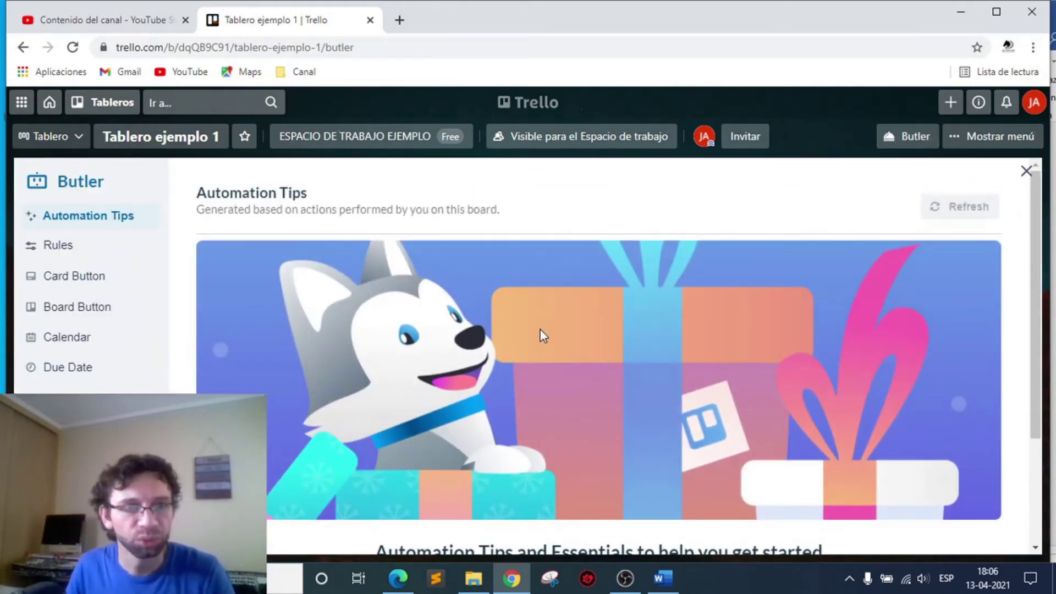
pyautogui.click(74, 250)
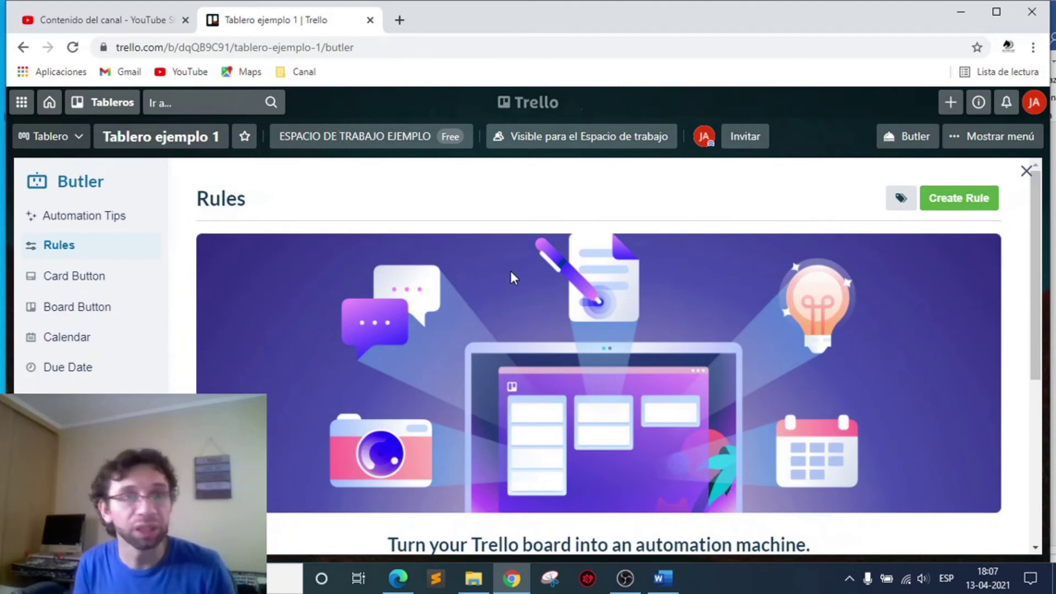
pyautogui.click(1026, 171)
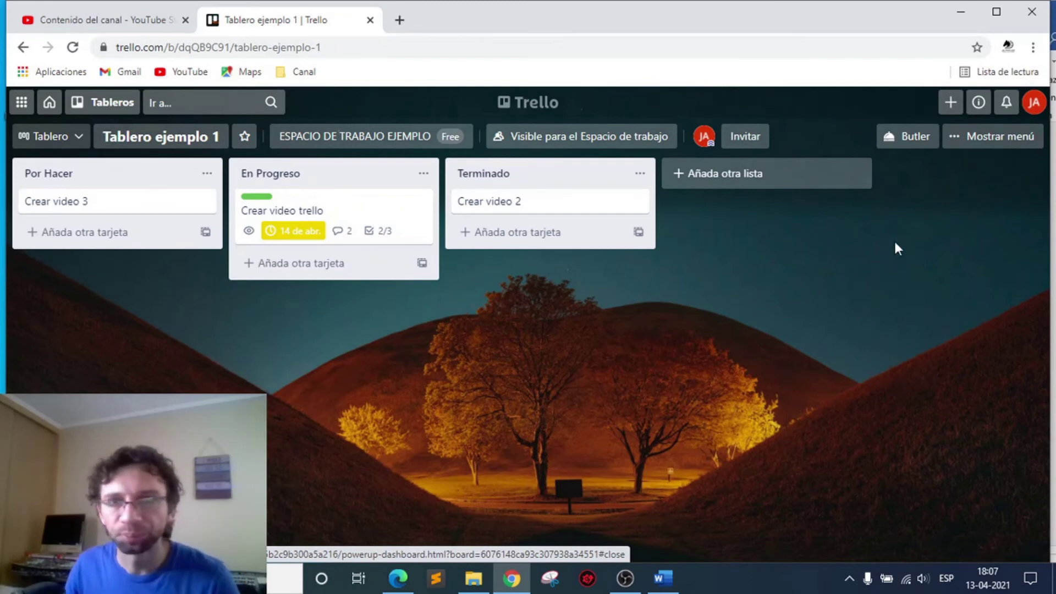
# Step: Place the green check mark sticker on the "Crear video trello" card in the "En Progreso" list
pyautogui.click(989, 137)
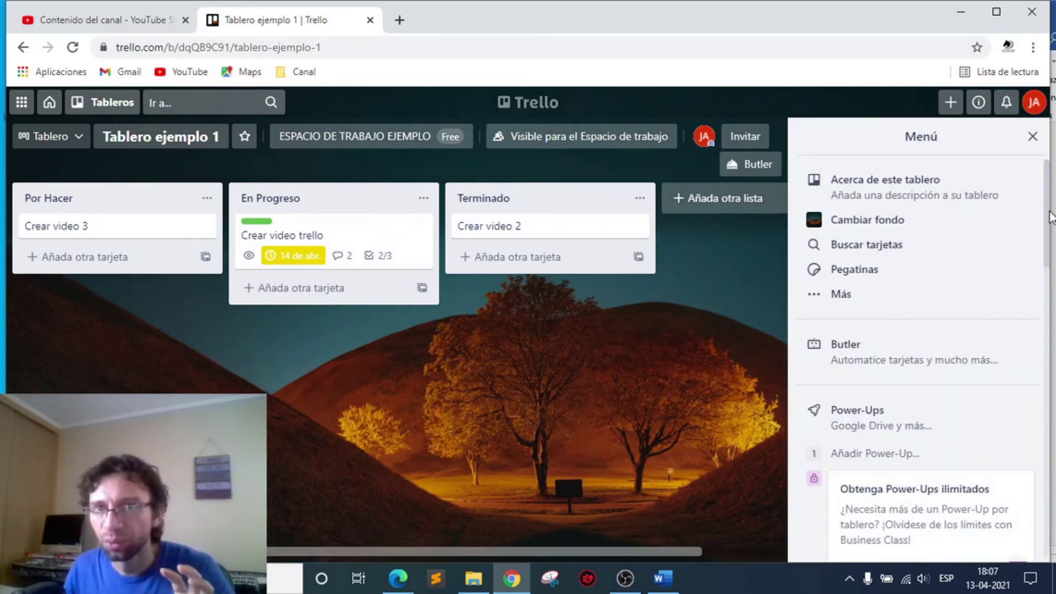
pyautogui.scroll(-1, 1031, 225)
pyautogui.click(850, 255)
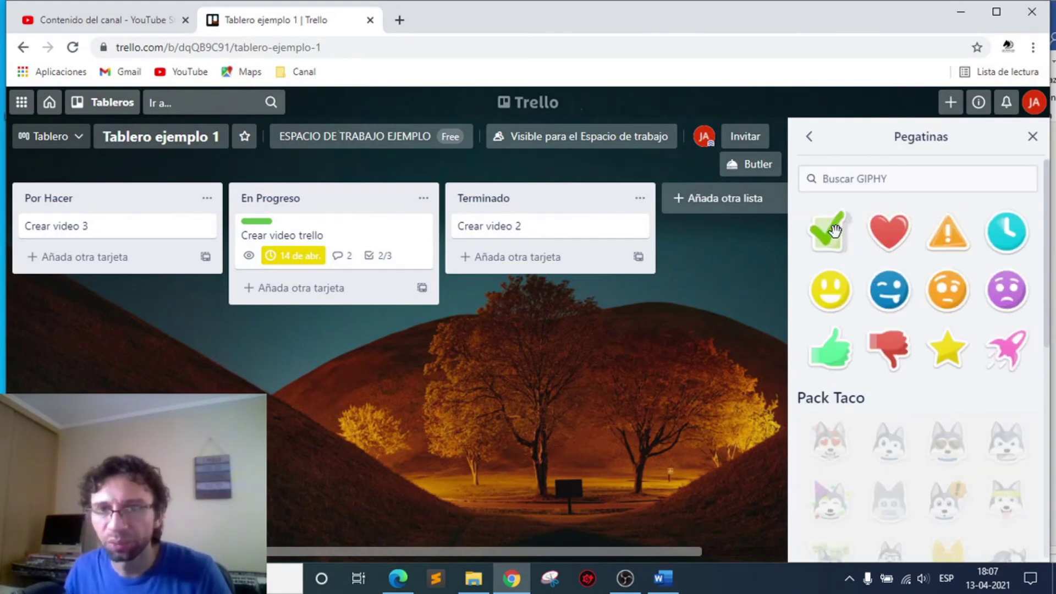
pyautogui.moveTo(836, 230); pyautogui.dragTo(307, 245)
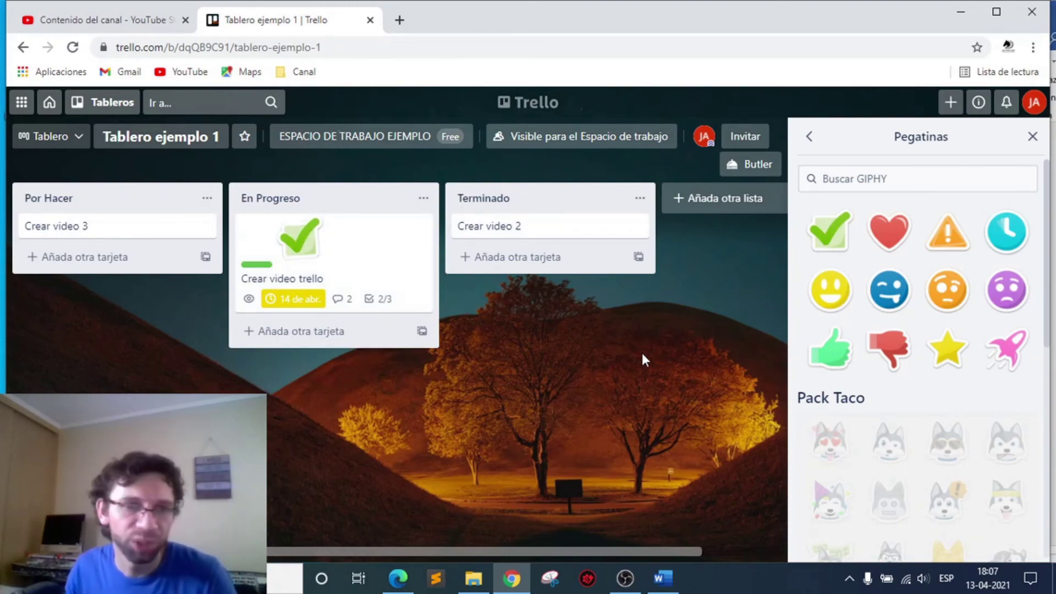
pyautogui.press('Return')
pyautogui.click(800, 141)
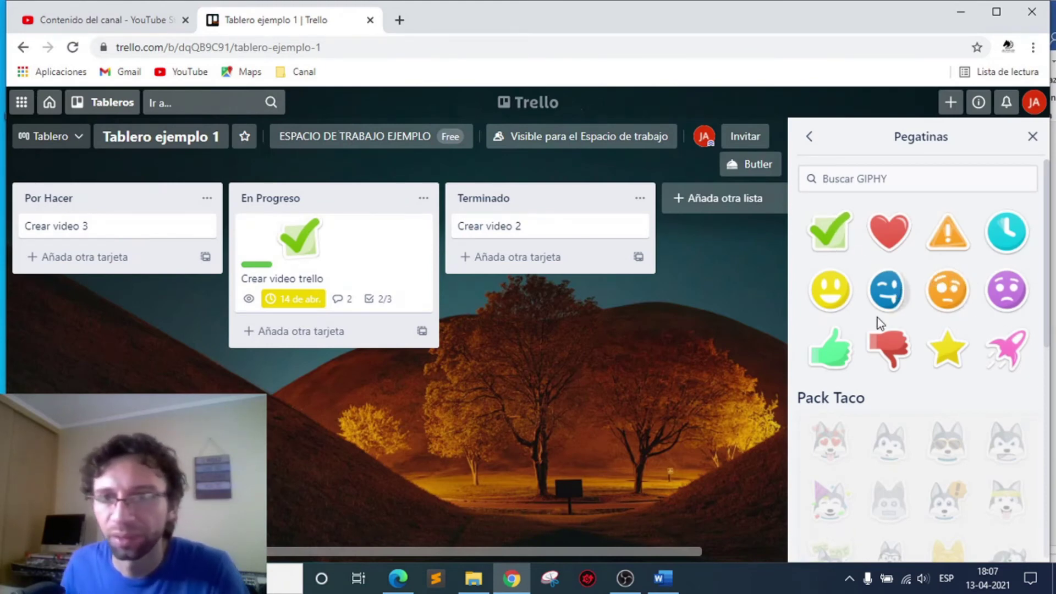
# Step: Place the green thumbs-up sticker on the "Crear video 2" card in the "Terminado" list and close the stickers
pyautogui.moveTo(827, 365); pyautogui.dragTo(546, 235)
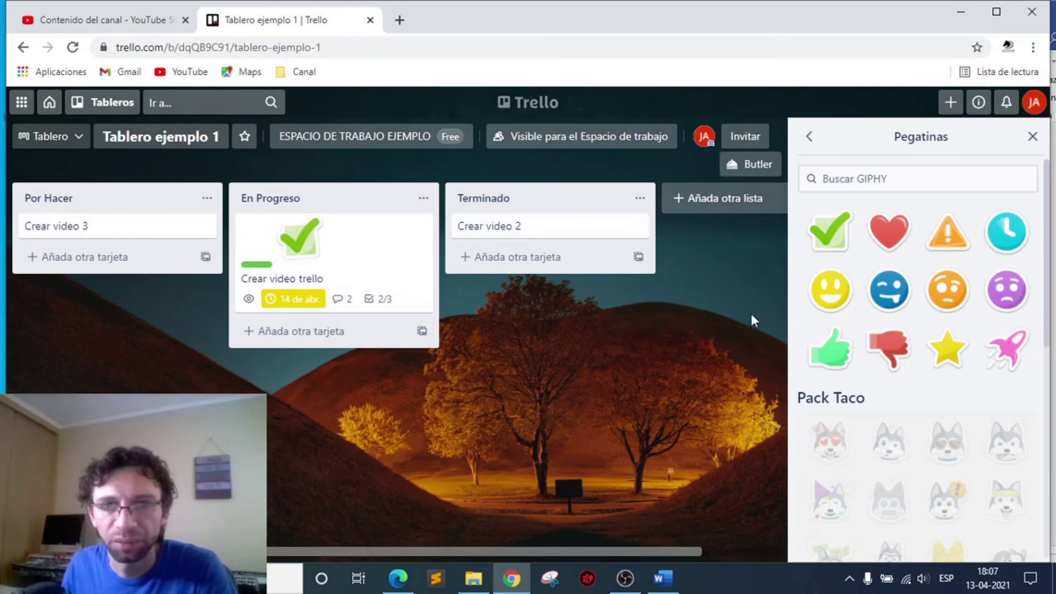
pyautogui.moveTo(824, 357); pyautogui.dragTo(537, 237)
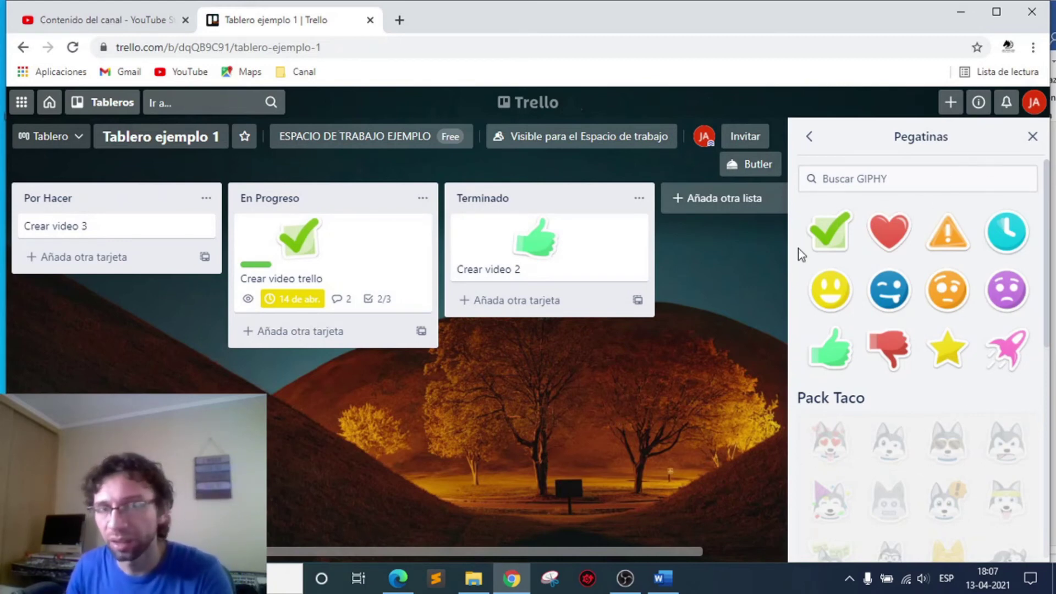
pyautogui.click(1033, 136)
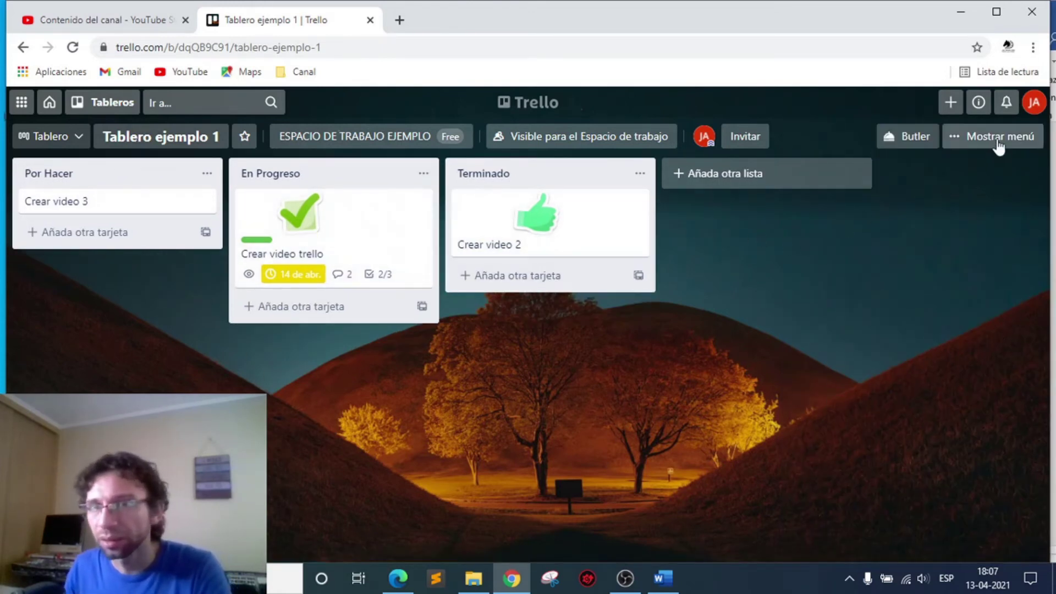
# Step: Review Trello's creation options, information panel and notifications, closing each one
pyautogui.click(948, 104)
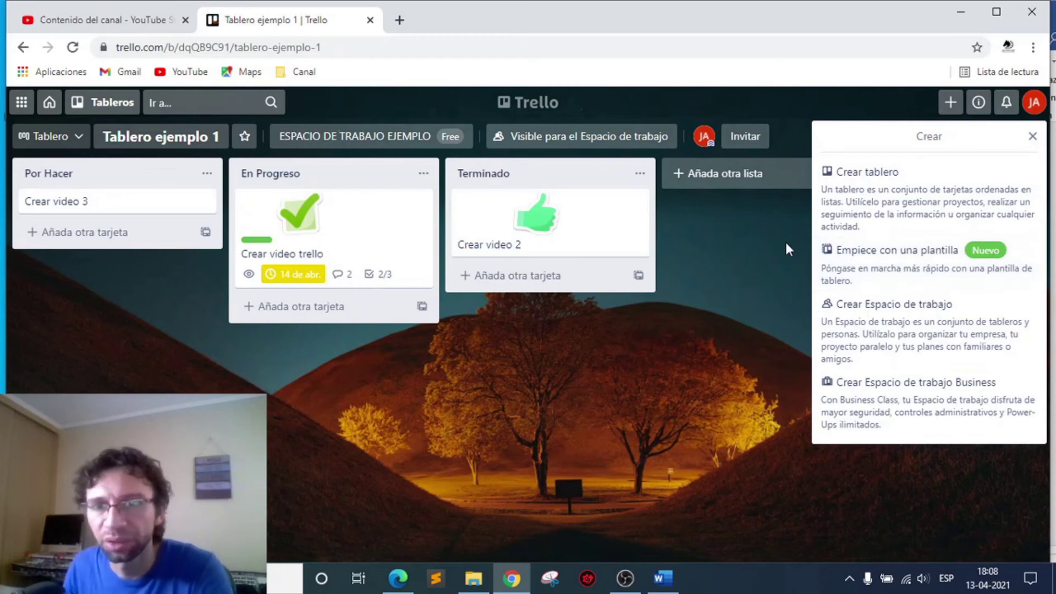
pyautogui.click(1032, 136)
pyautogui.click(979, 102)
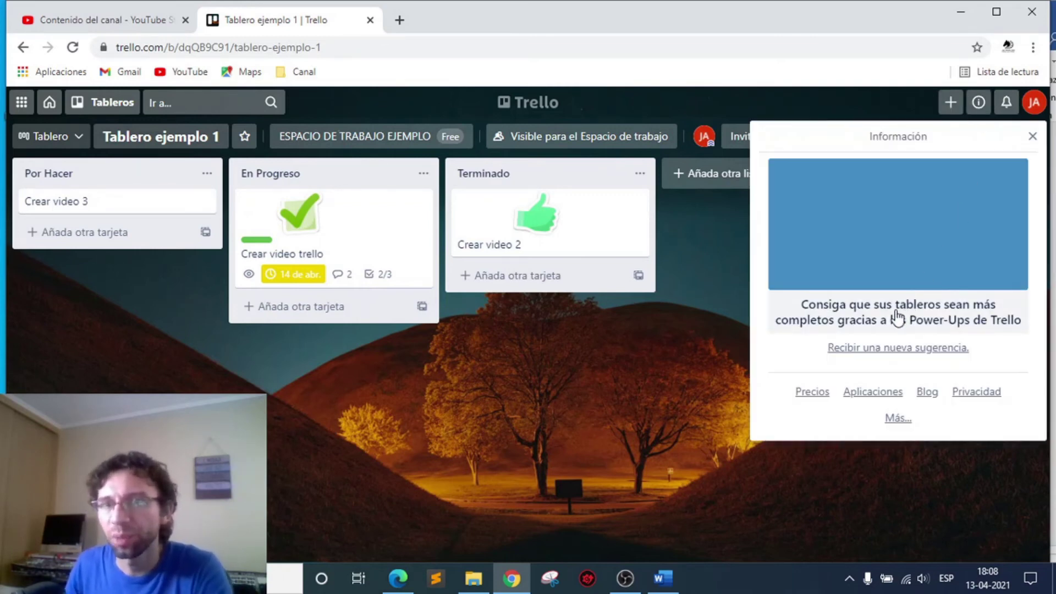
pyautogui.click(1032, 136)
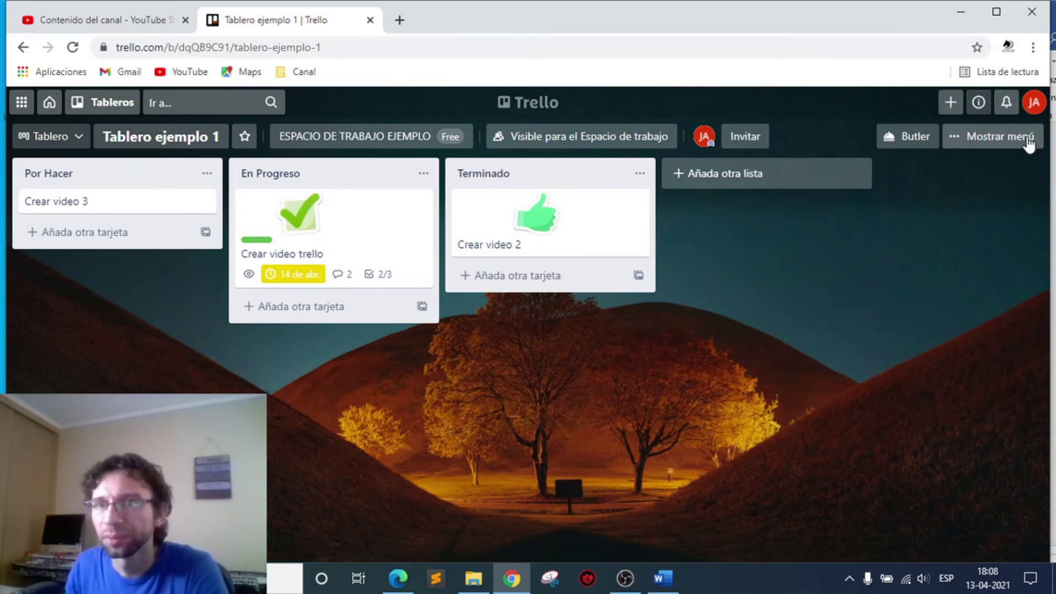
pyautogui.click(1006, 104)
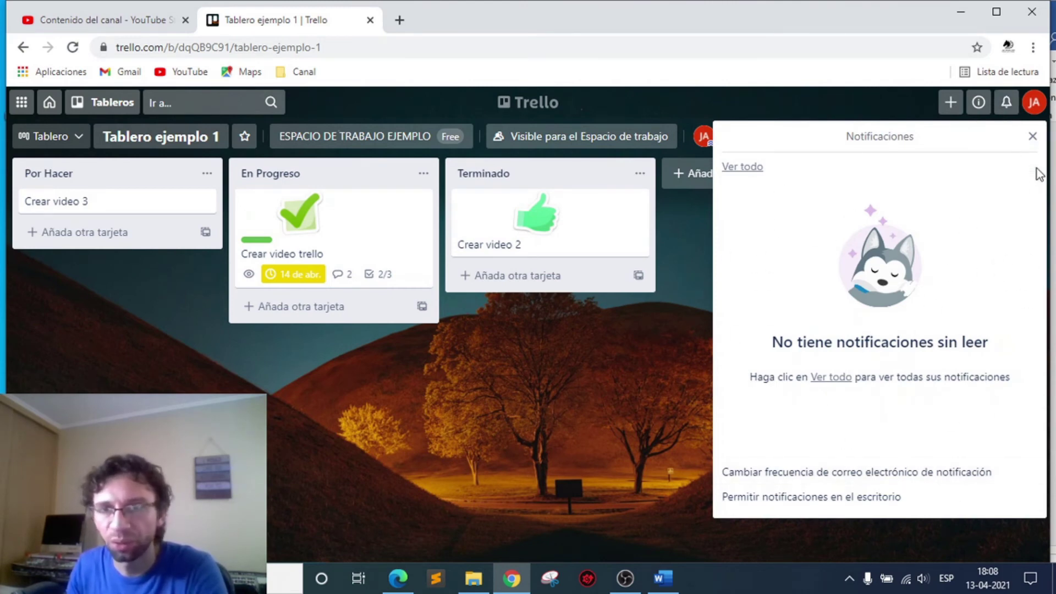
pyautogui.click(1033, 137)
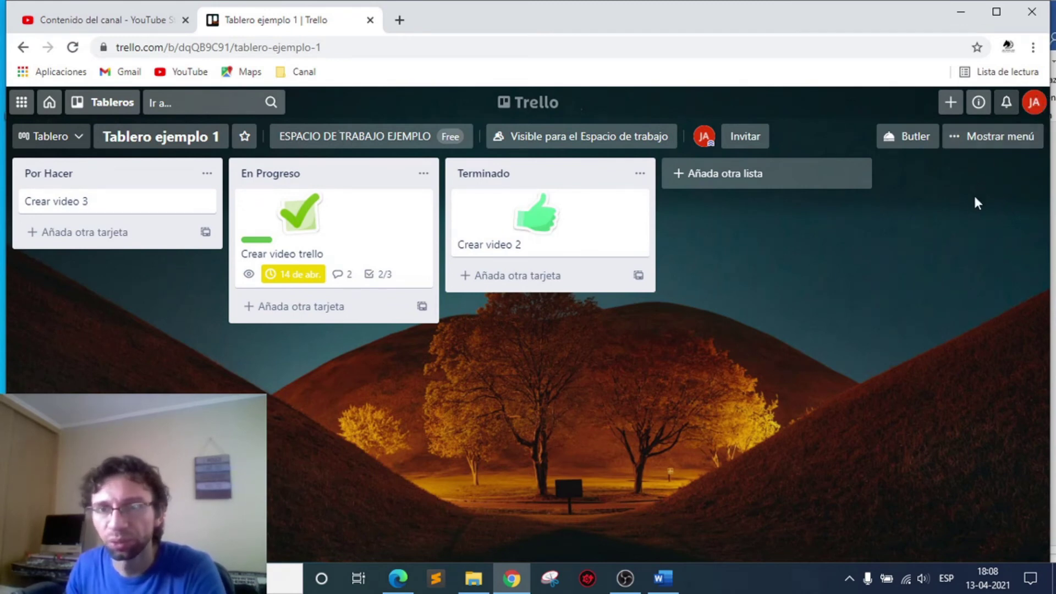
# Step: Change the board background to the Unsplash photo of the sharp, snow-streaked grey rocky mountain peak
pyautogui.click(990, 139)
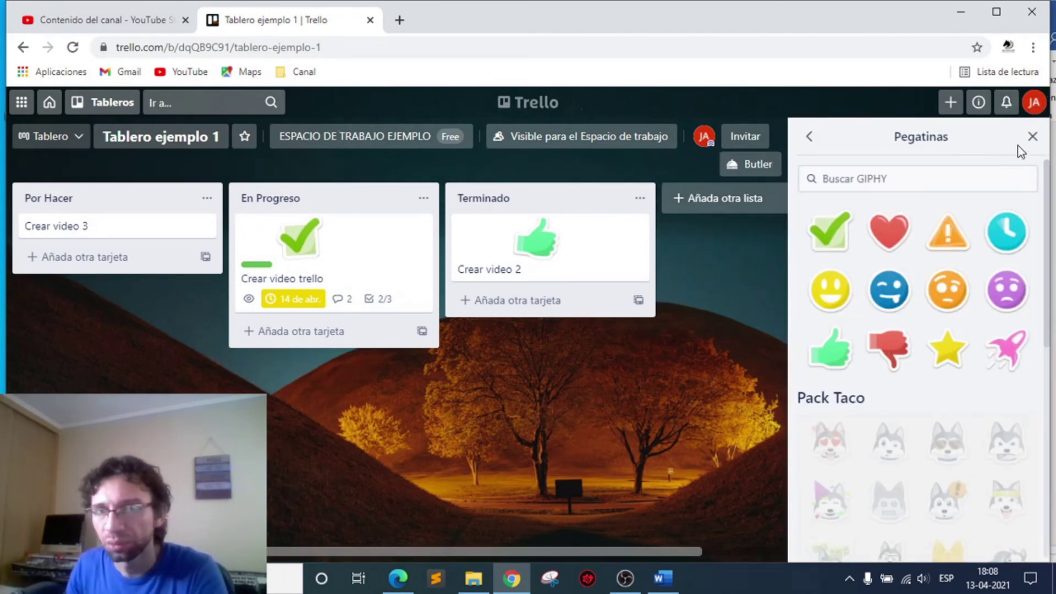
pyautogui.click(1032, 136)
pyautogui.click(1029, 141)
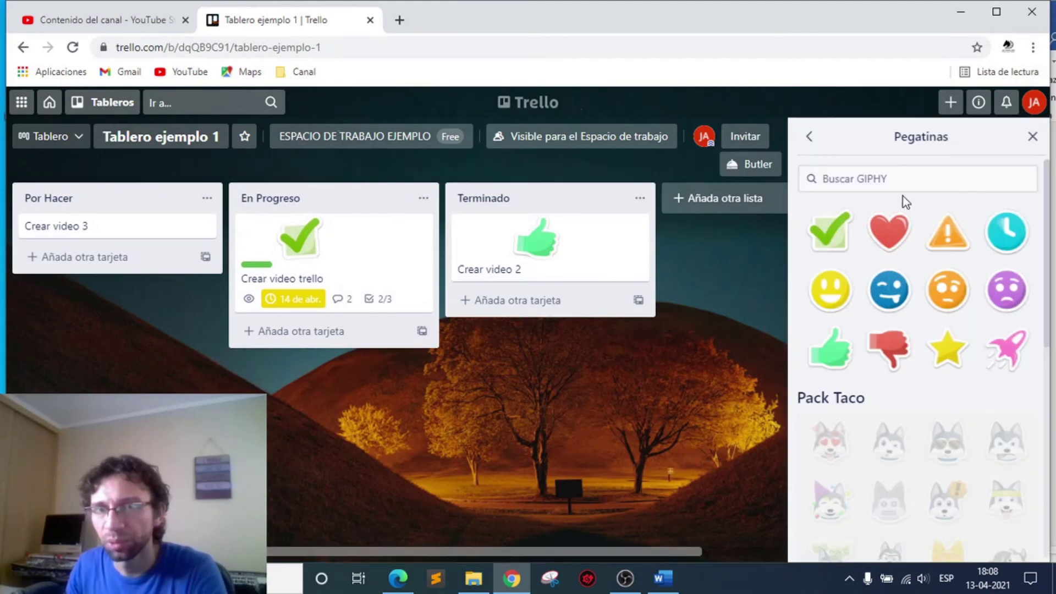
pyautogui.click(809, 137)
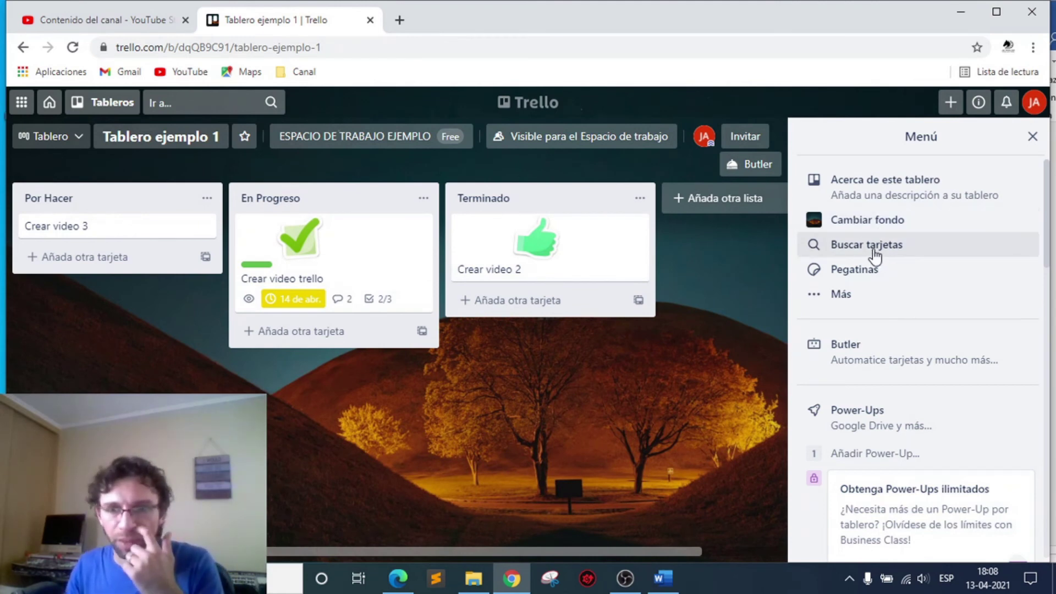
pyautogui.click(869, 223)
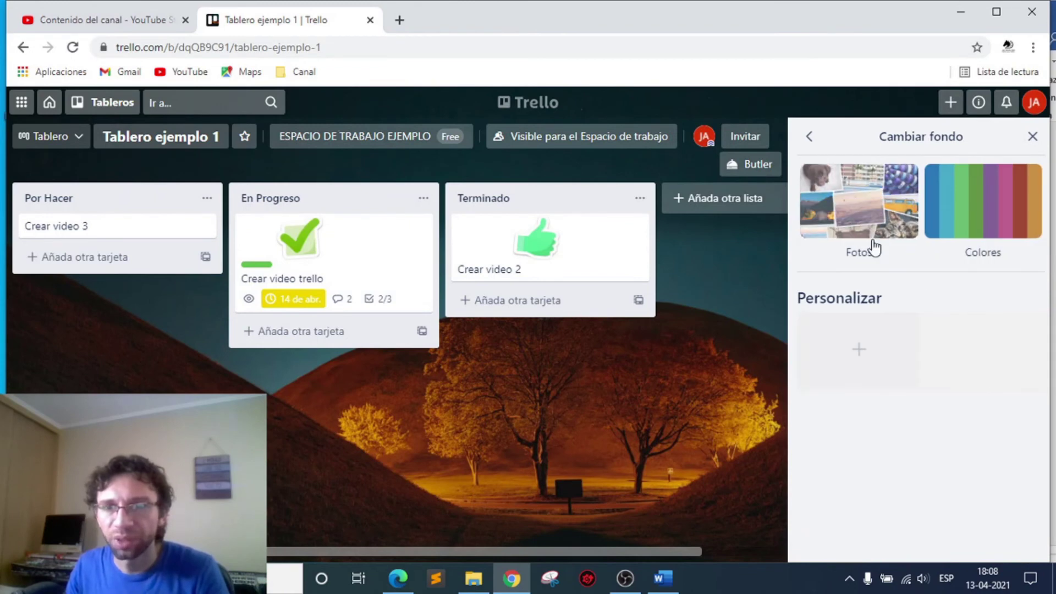
pyautogui.click(874, 247)
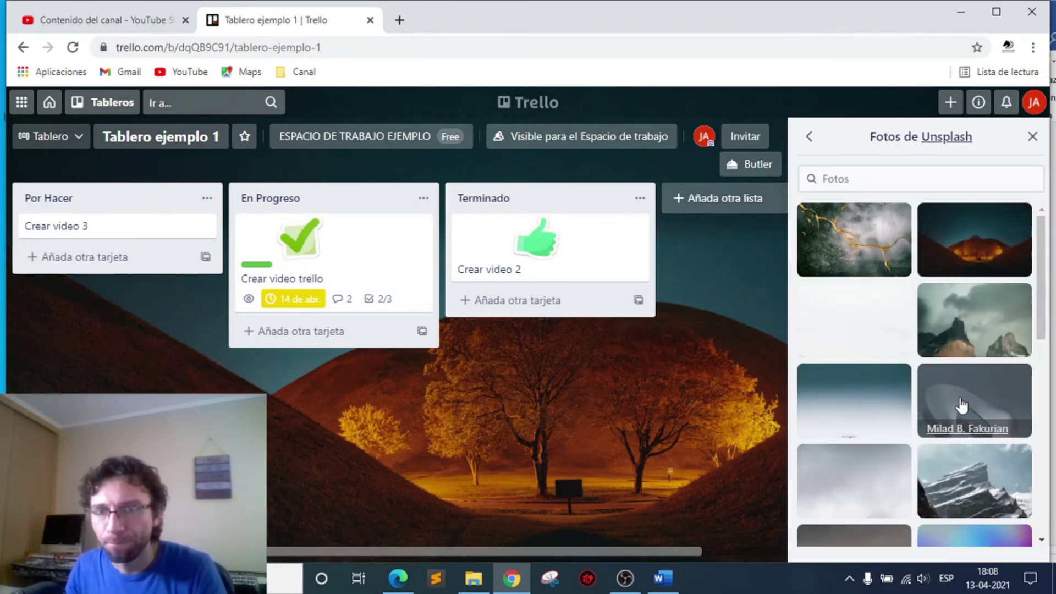
pyautogui.click(962, 471)
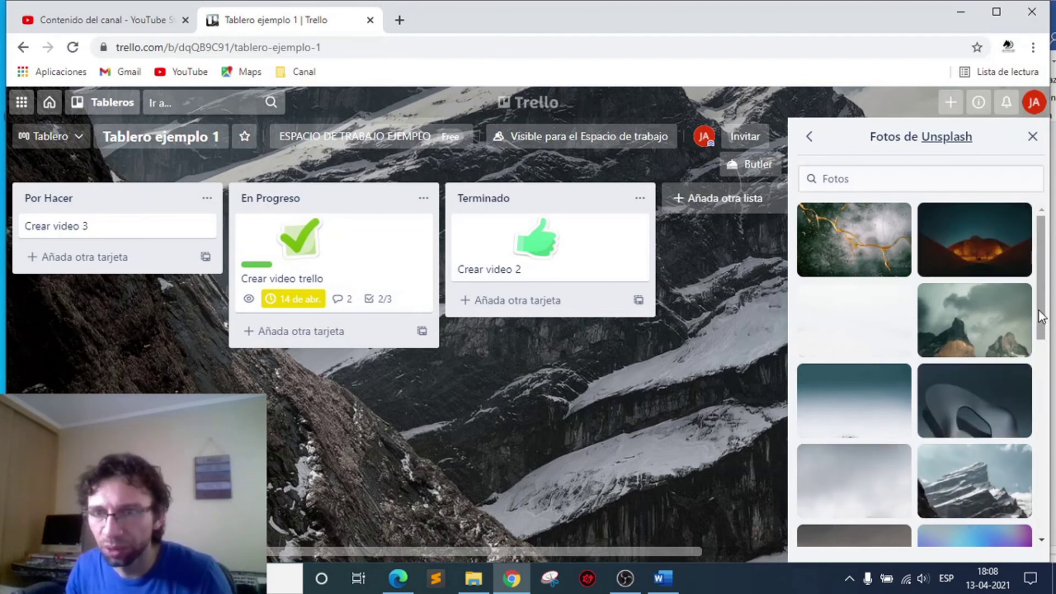
# Step: Try the purple and blue wave photo, set the rocky cliff photo under a cloudy sky as background, and close the board menu
pyautogui.scroll(-5, 1039, 312)
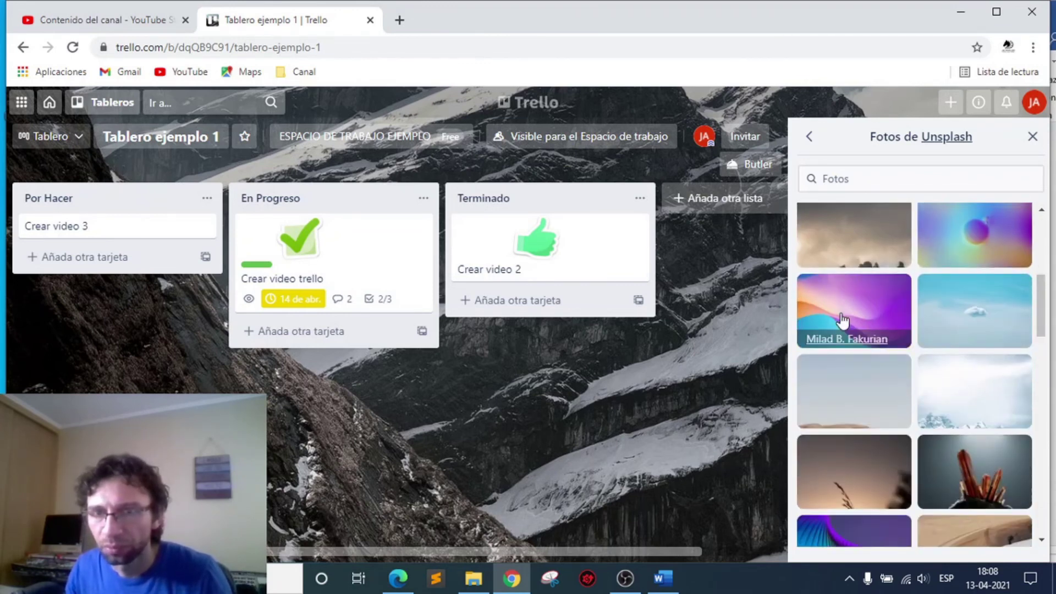
pyautogui.click(843, 319)
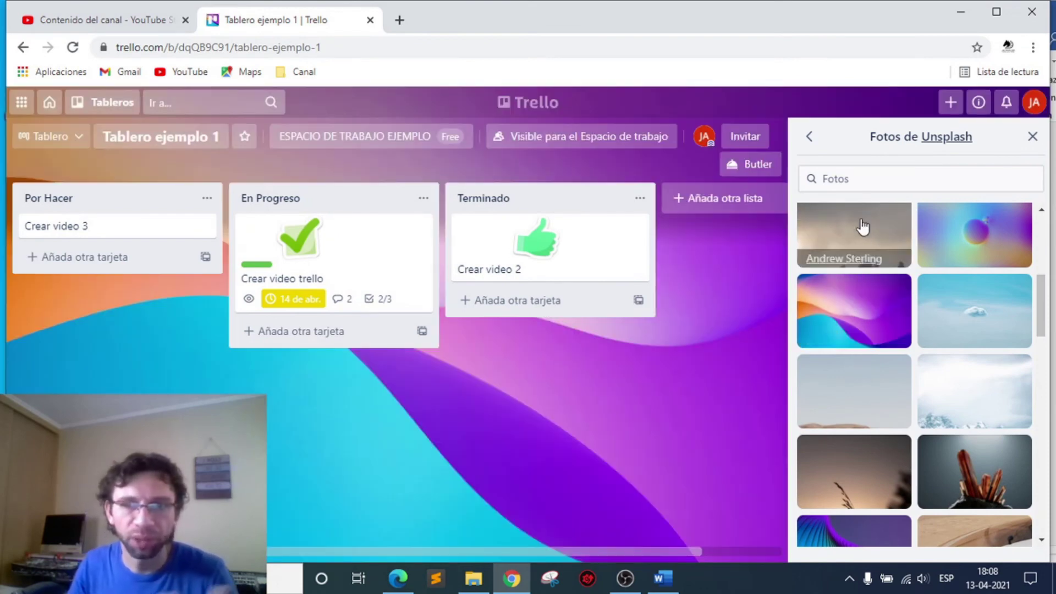
pyautogui.click(865, 242)
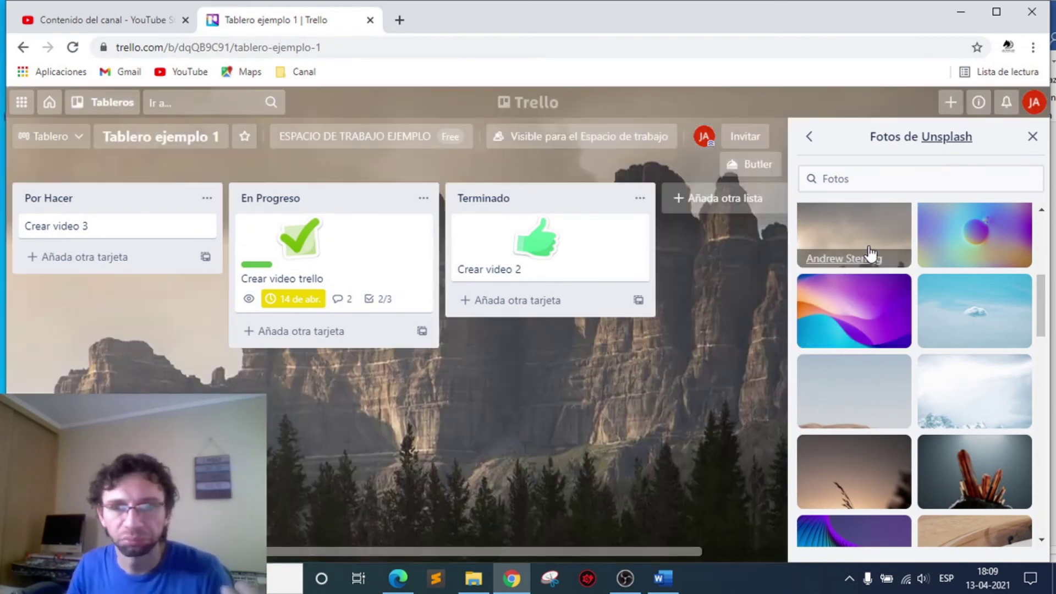
pyautogui.click(810, 137)
pyautogui.click(811, 138)
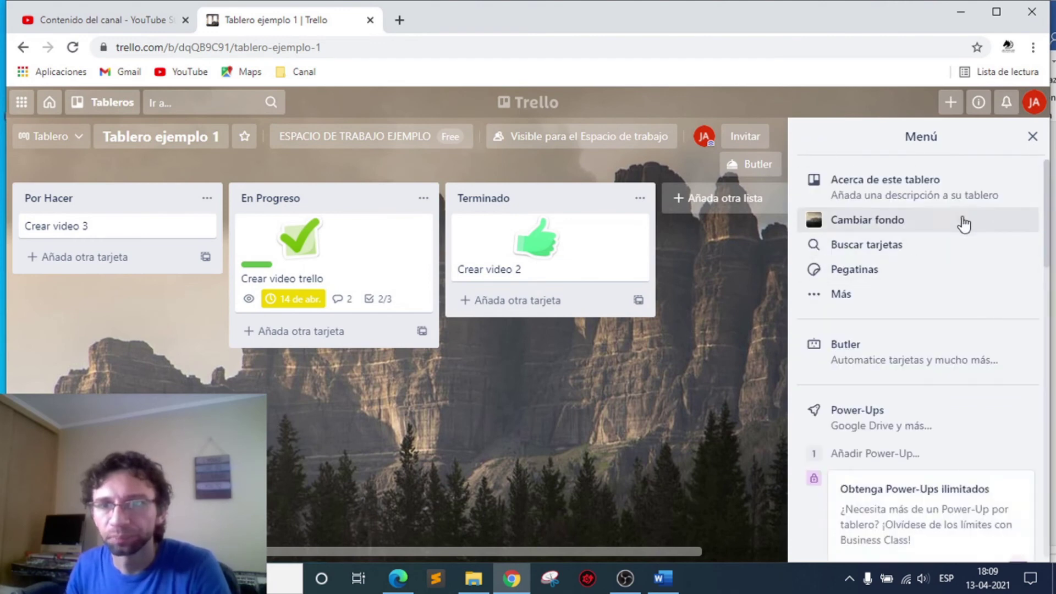
pyautogui.click(1032, 137)
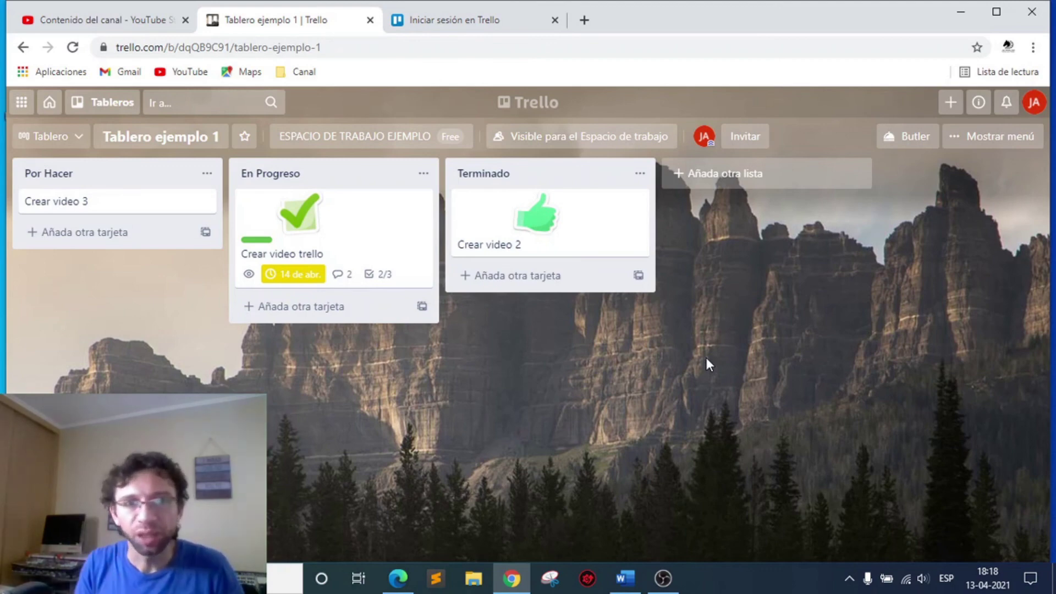
# Step: Switch to Trello's login page and open its account registration link in a new tab
pyautogui.click(456, 12)
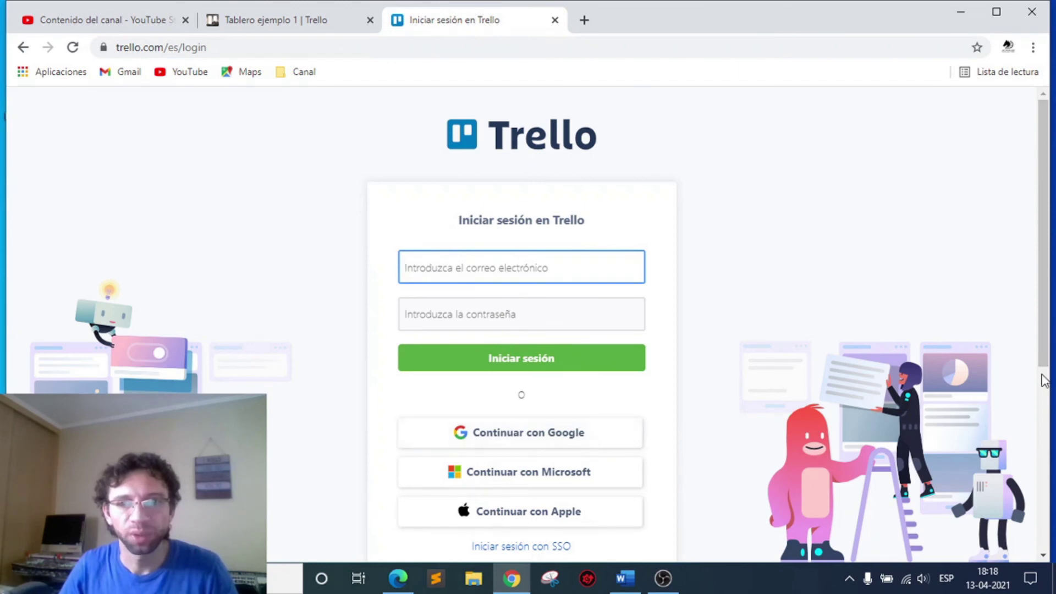
pyautogui.scroll(-3, 668, 264)
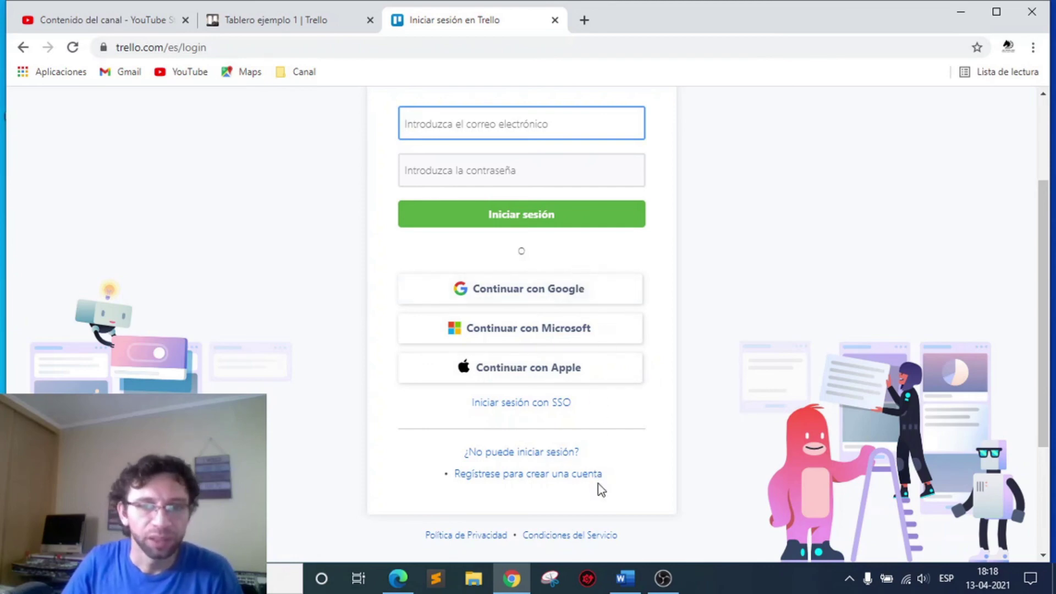
pyautogui.rightClick(562, 480)
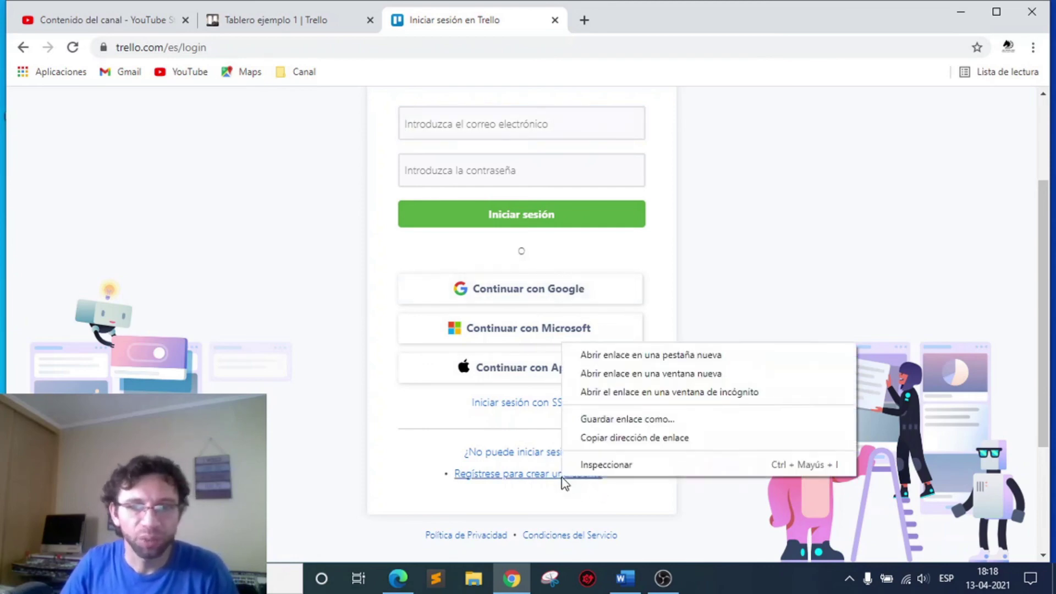
pyautogui.click(645, 359)
pyautogui.click(638, 22)
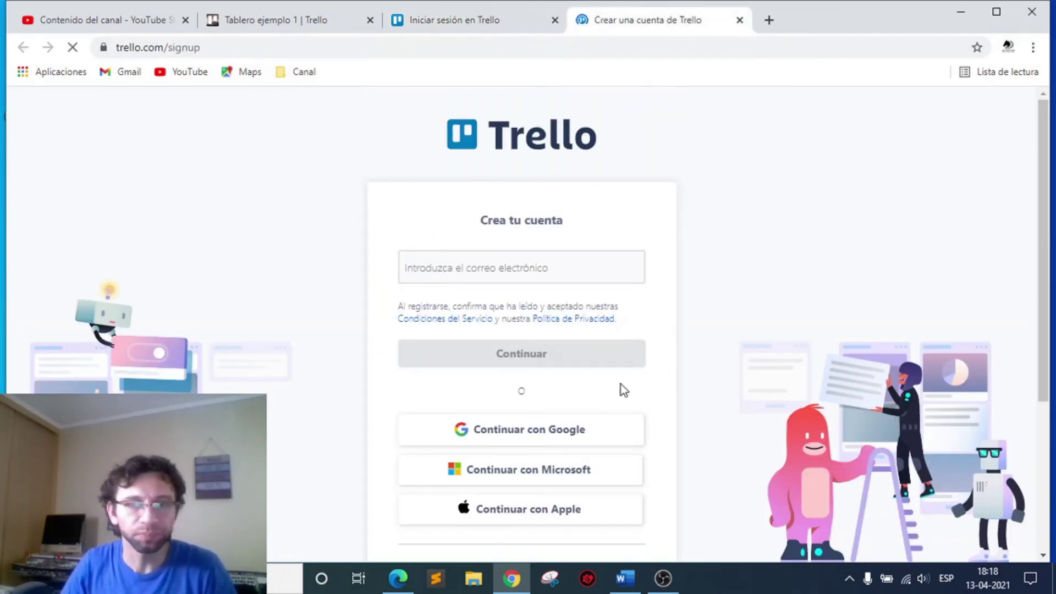
# Step: Look over the account creation form and return to the login page
pyautogui.click(483, 274)
pyautogui.click(787, 205)
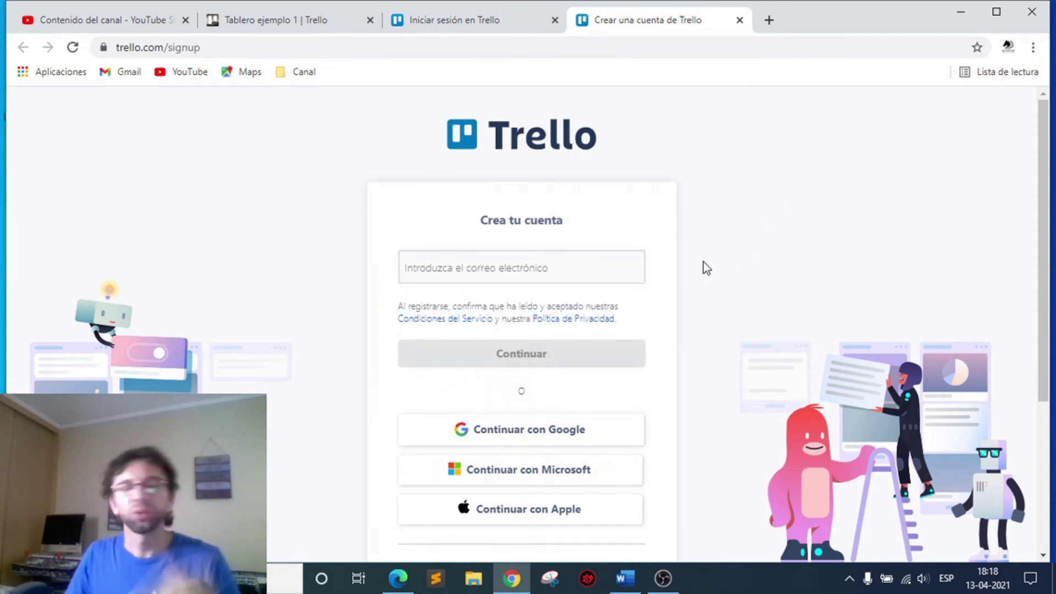
pyautogui.click(488, 22)
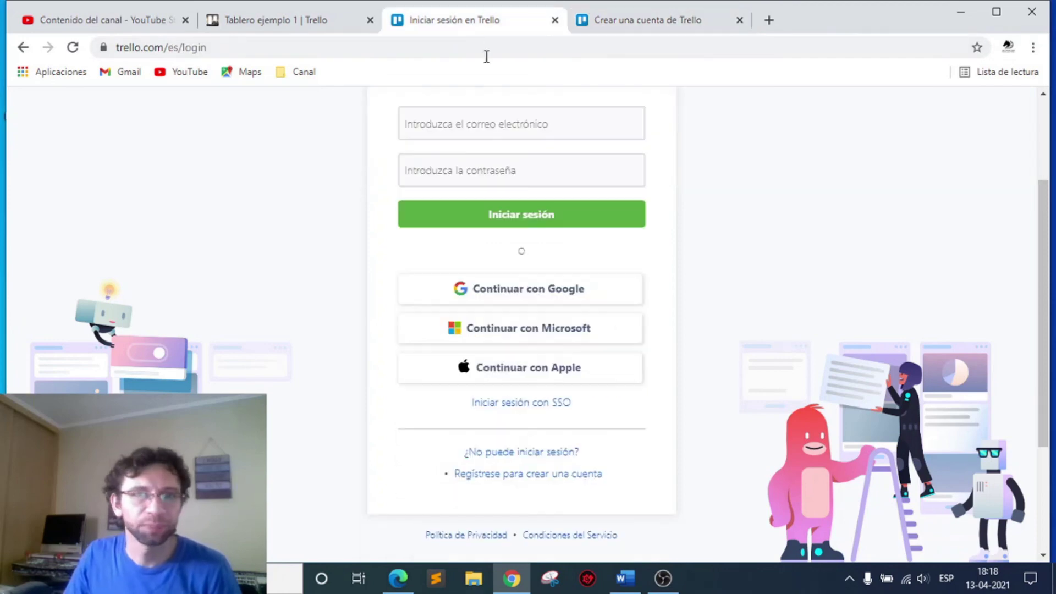